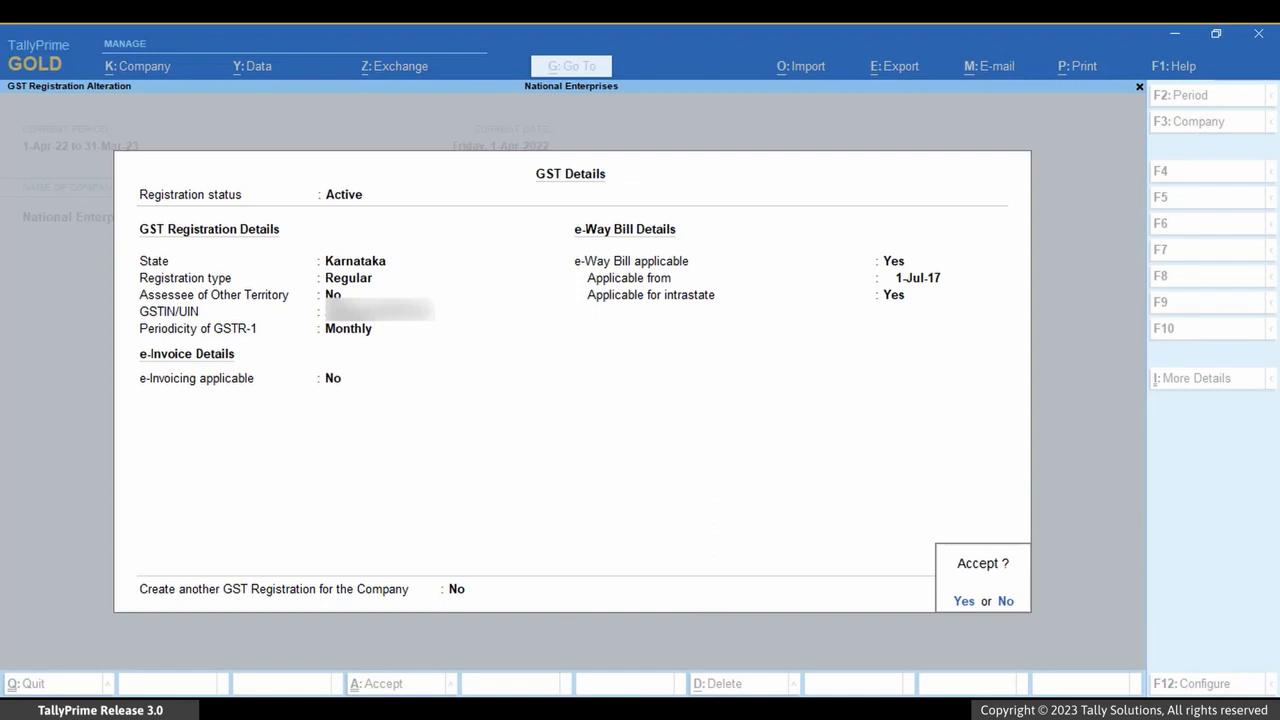
Choose to create another GST registration for the company and accept the Karnataka registration details.
key("n")
key("y")
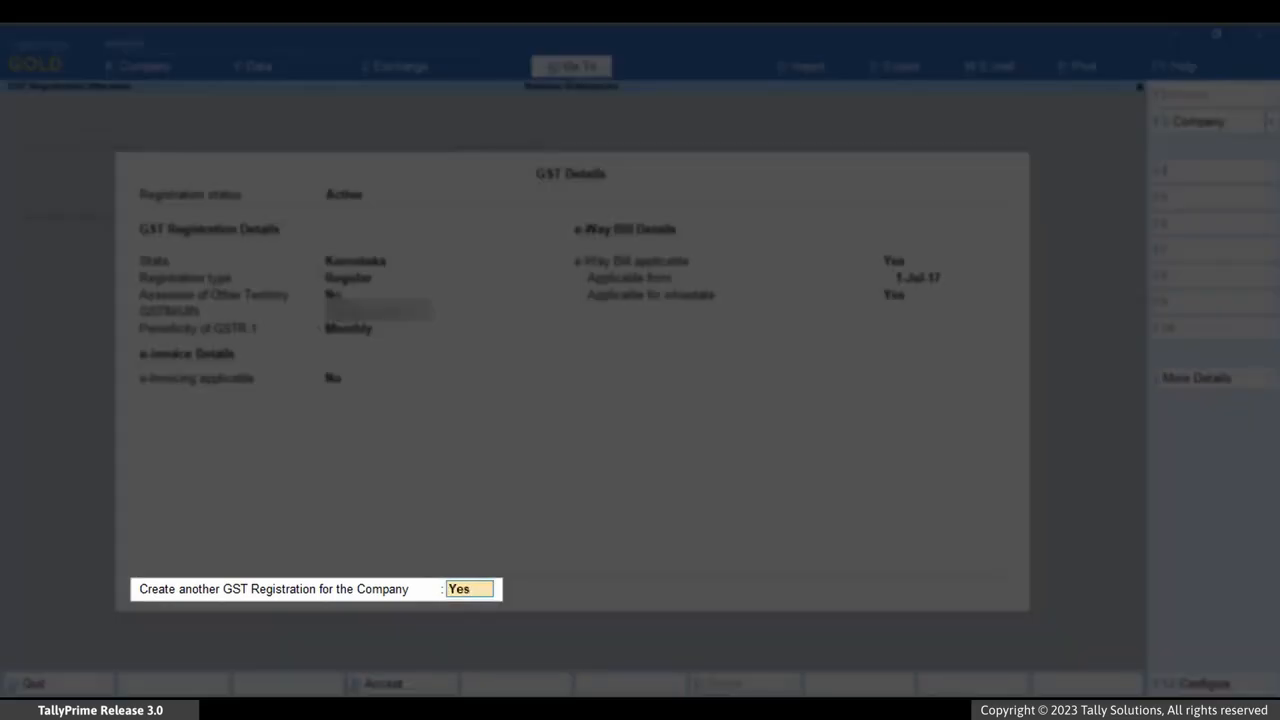
key("Return")
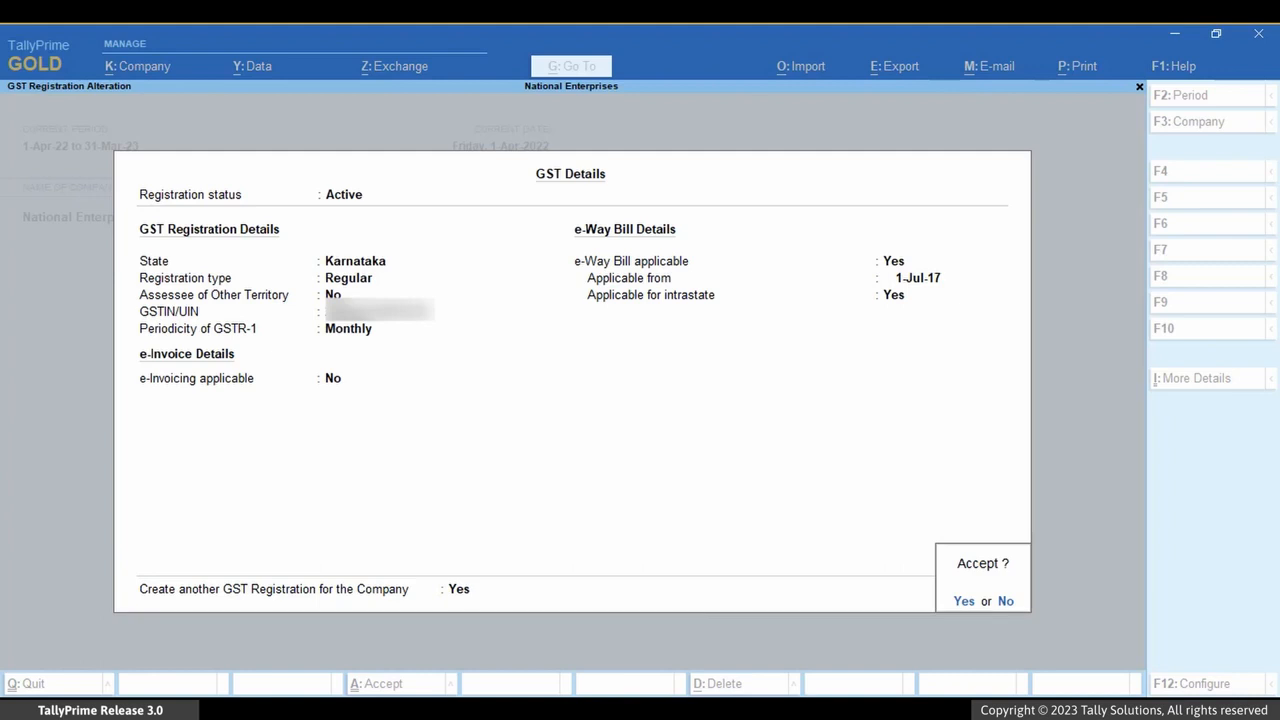
key("y")
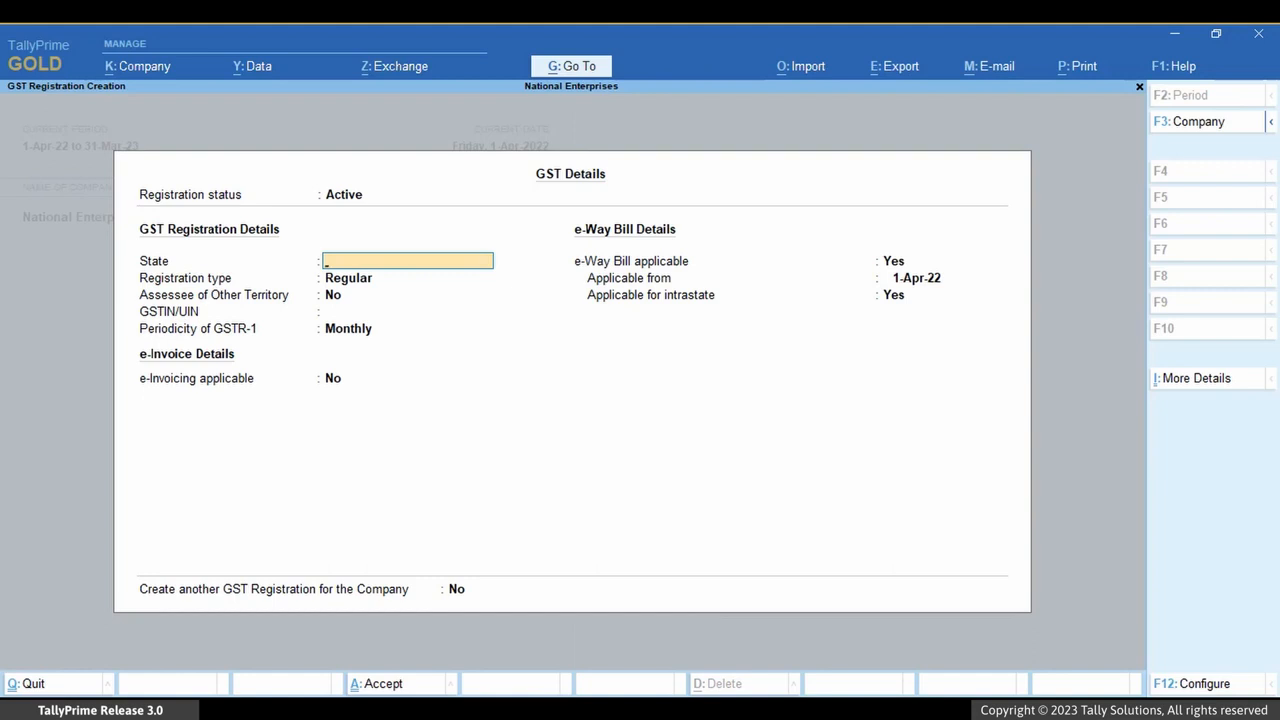
Set the new registration's state to Tamil Nadu with Regular registration type, and paste its GSTIN.
type("Ta")
key("Return")
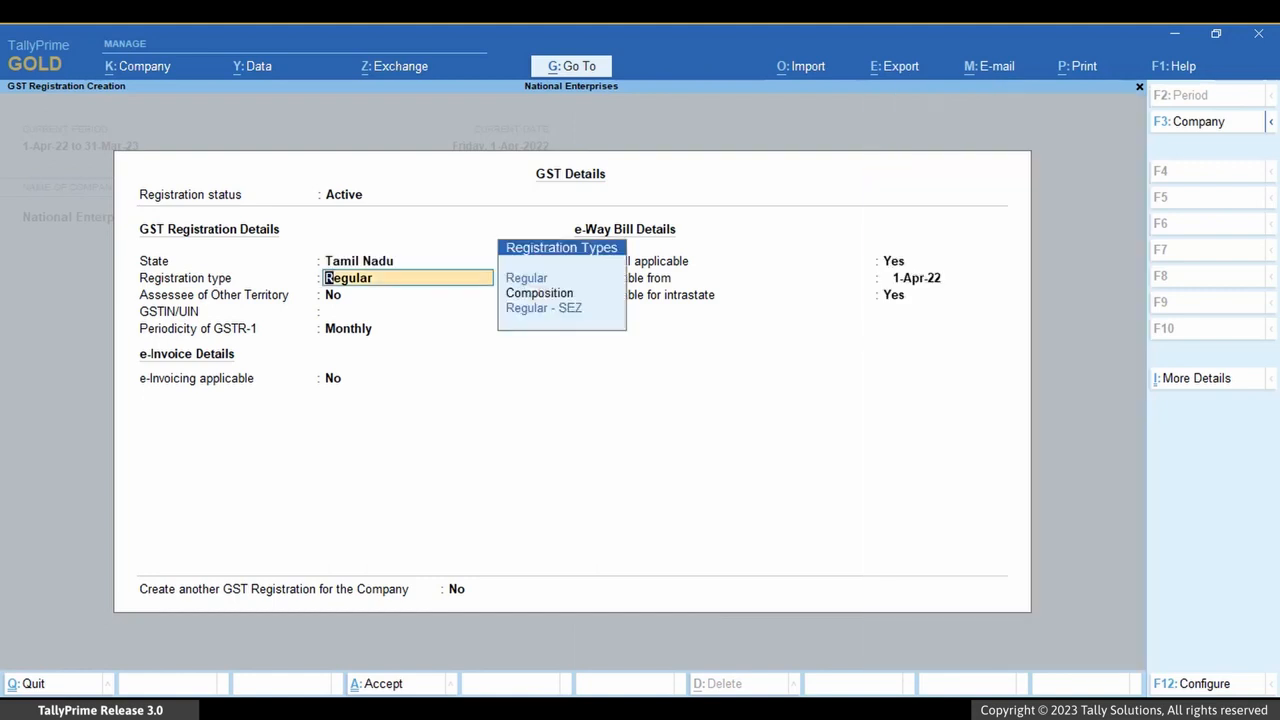
key("Return")
key("Return")
key("ctrl+v")
Enable e-invoicing from 1-Apr-22 with invoice bill-from place Chennai, and accept the Tamil Nadu registration.
key("Return")
key("Return")
key("y")
key("Return")
type("Chennai")
key("Return")
key("Return")
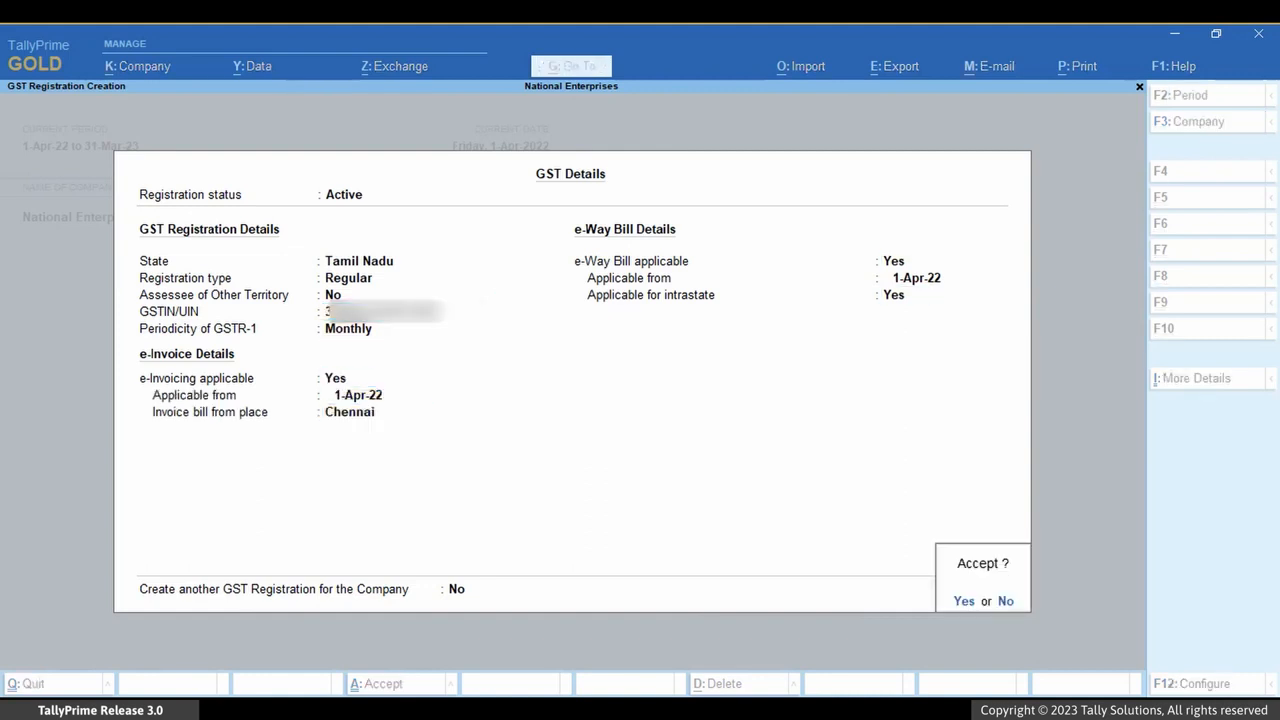
key("y")
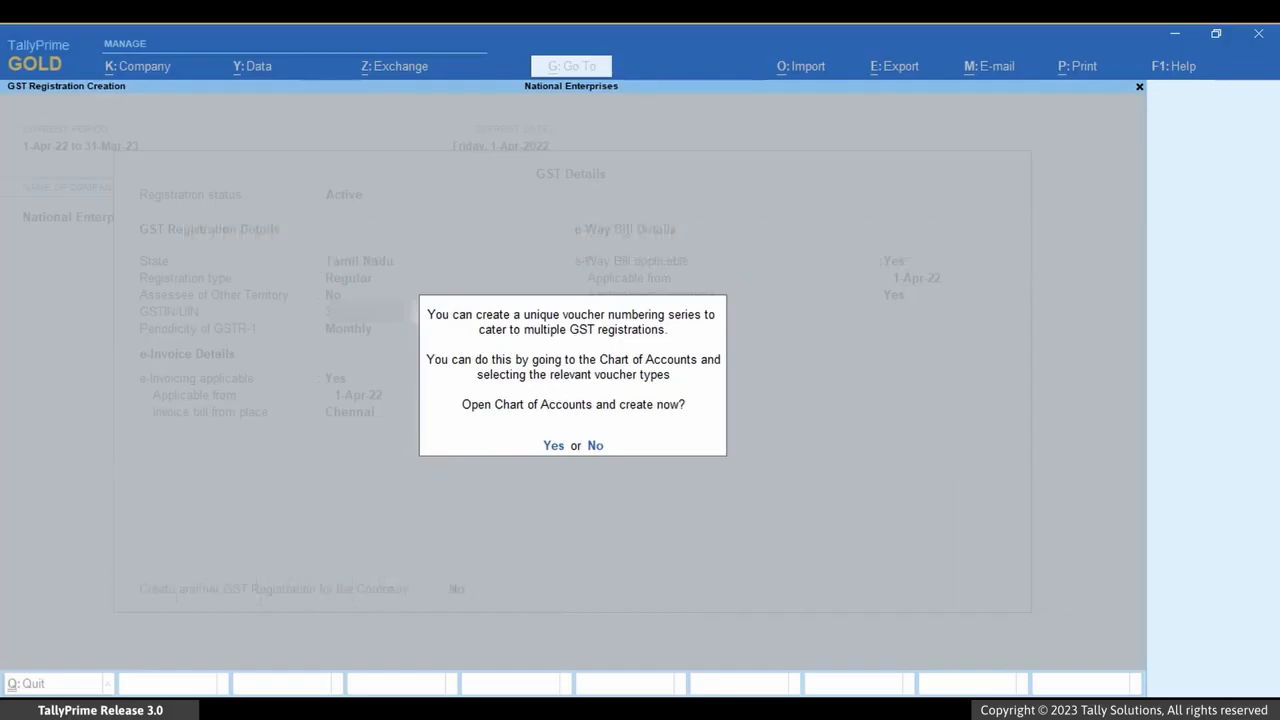
Open the voucher types list and create a numbering series TN Series with Automatic numbering retaining original voucher numbers.
key("y")
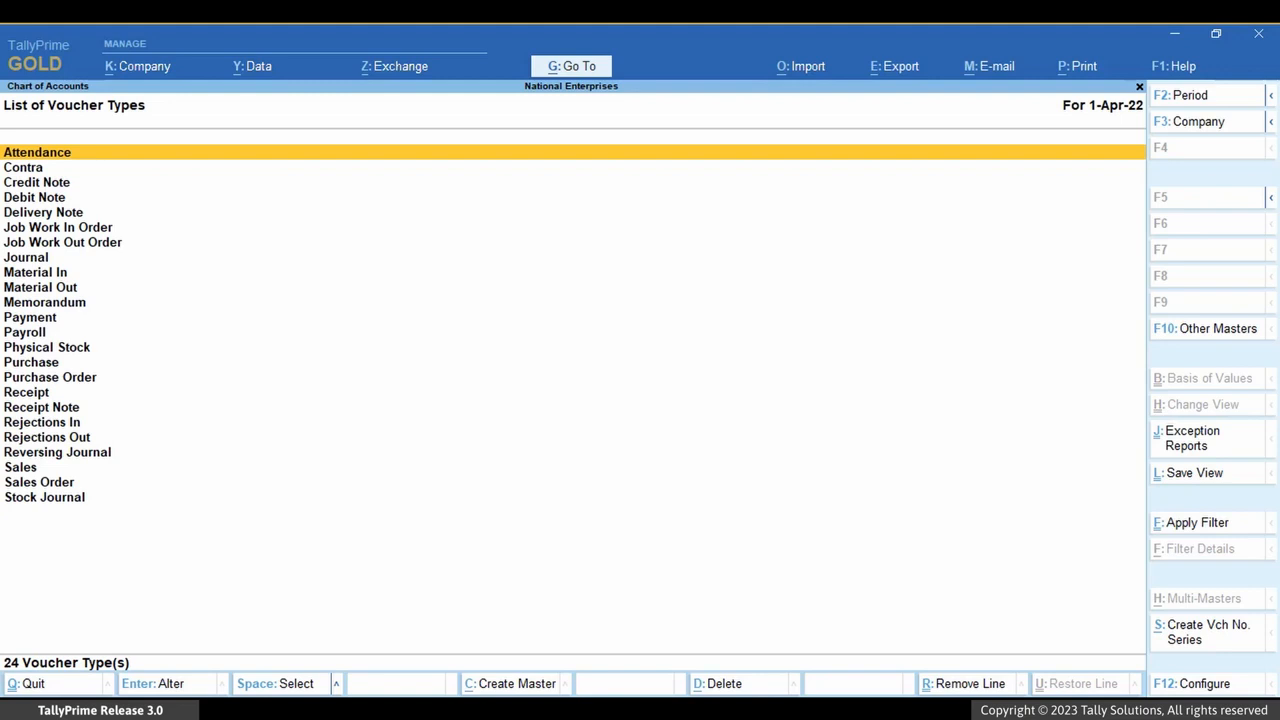
key("Down")
key("Down")
key("Down")
key("Down")
key("Down")
key("Down")
key("Down")
key("Down")
key("Down")
key("Down")
key("Down")
key("Down")
key("Down")
key("Down")
key("Down")
key("Down")
key("Down")
key("Down")
key("Down")
key("Down")
key("Down")
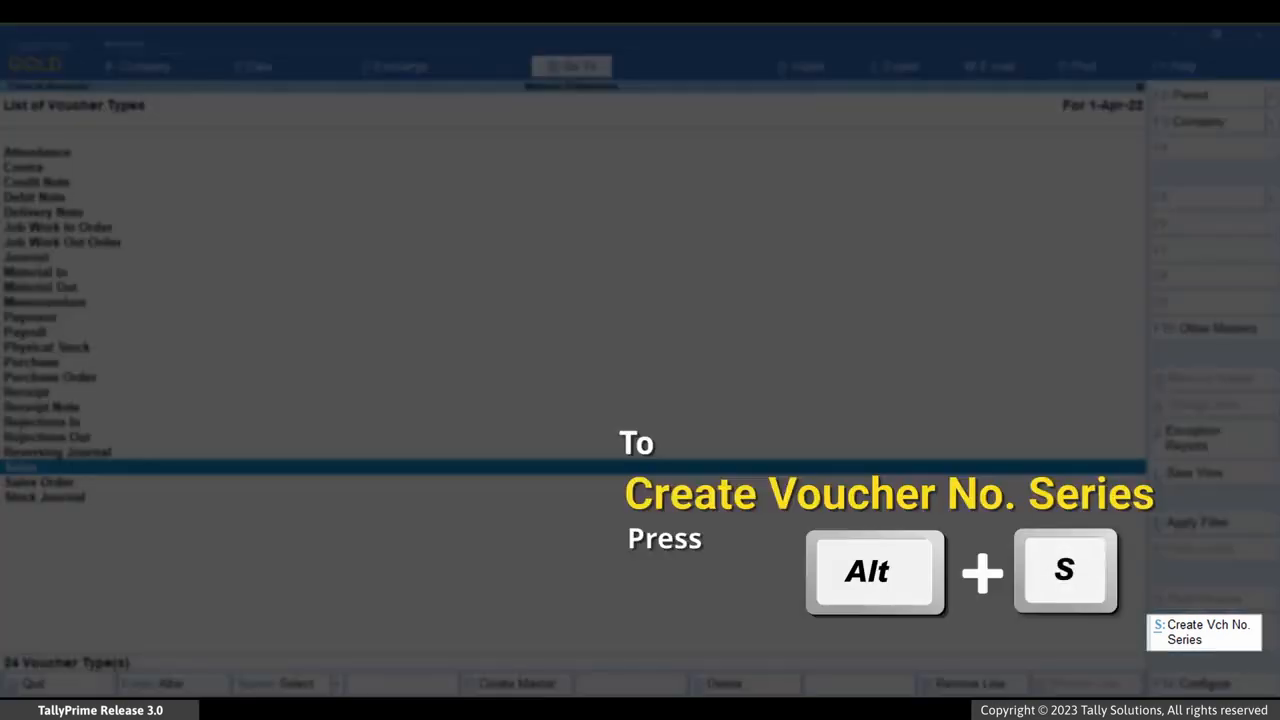
key("alt+s")
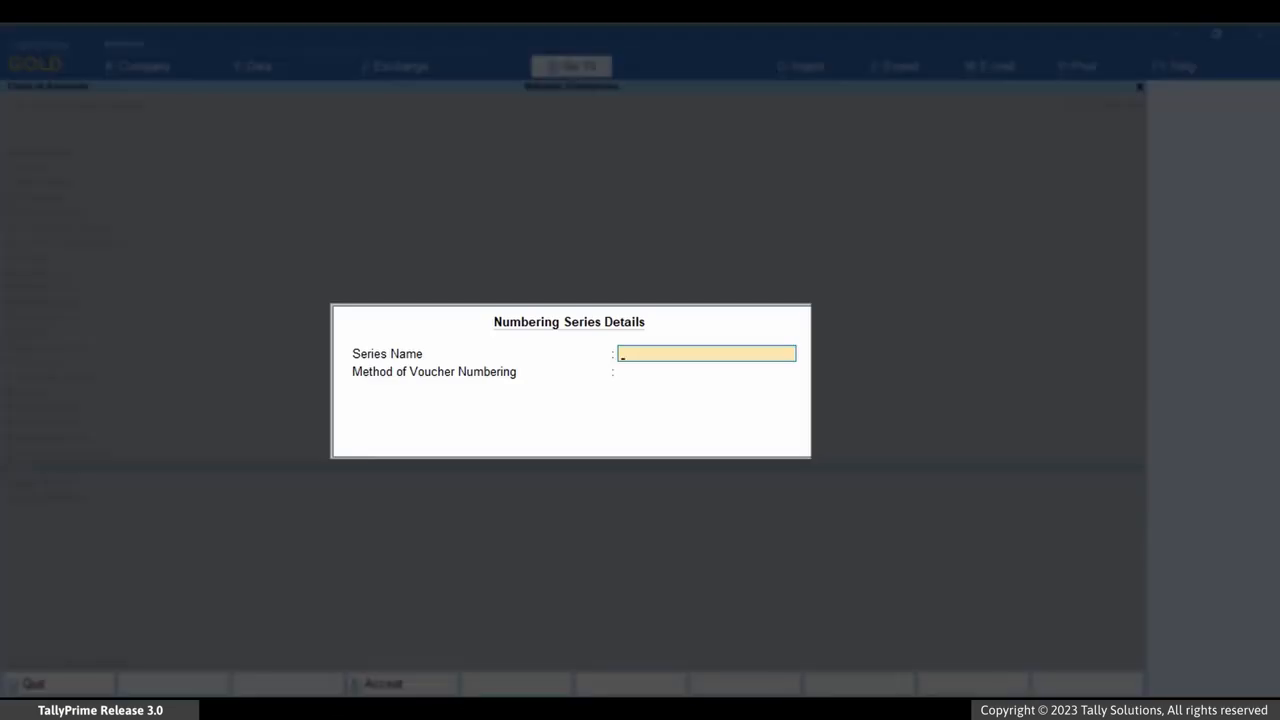
type("TN Series")
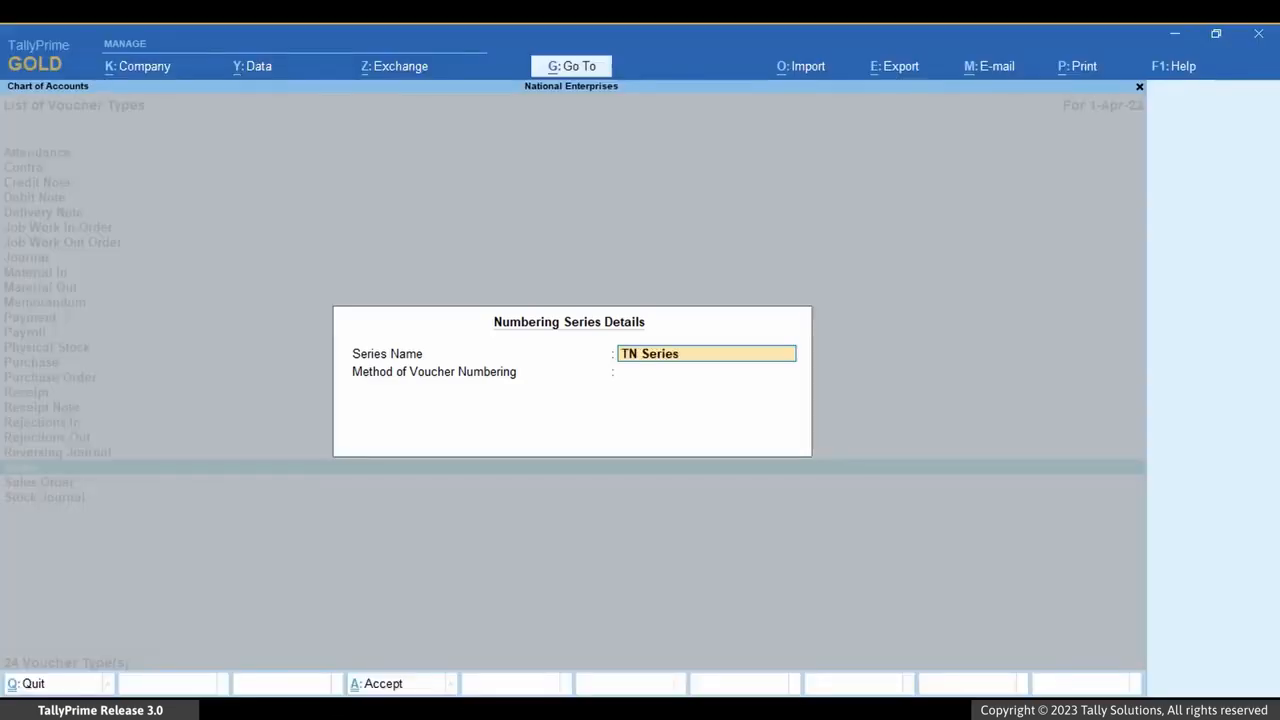
key("Return")
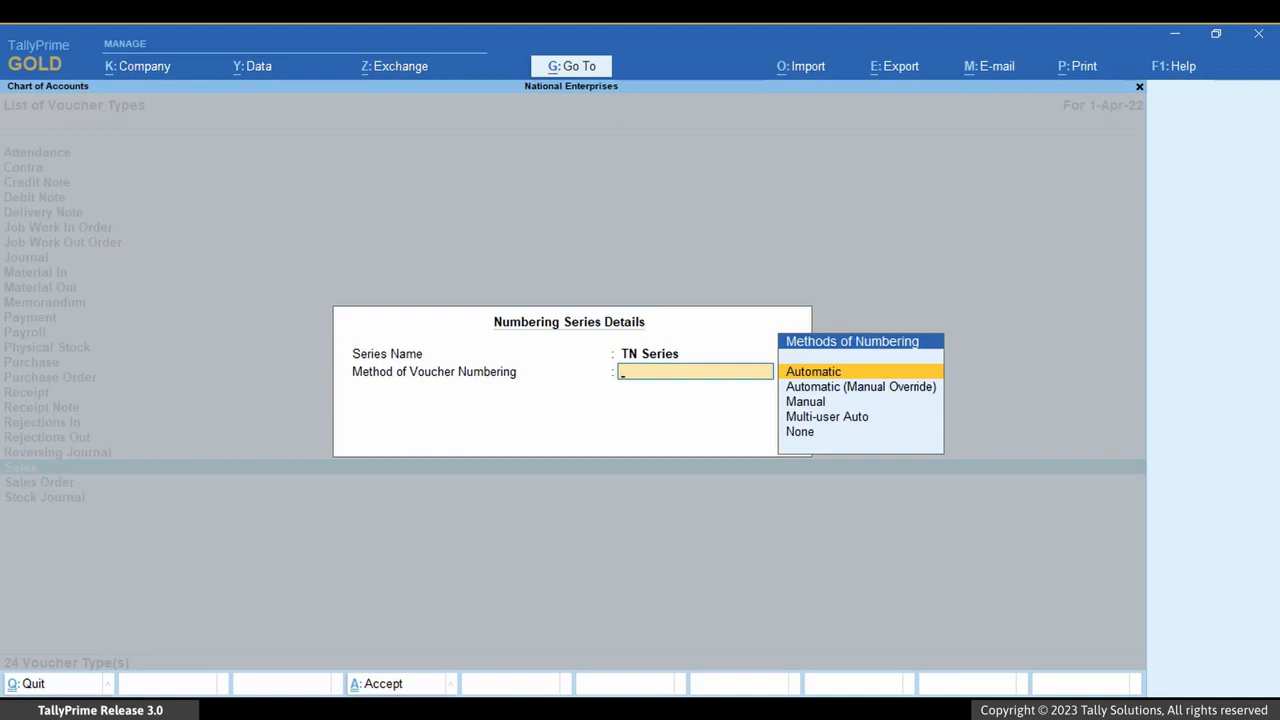
key("Return")
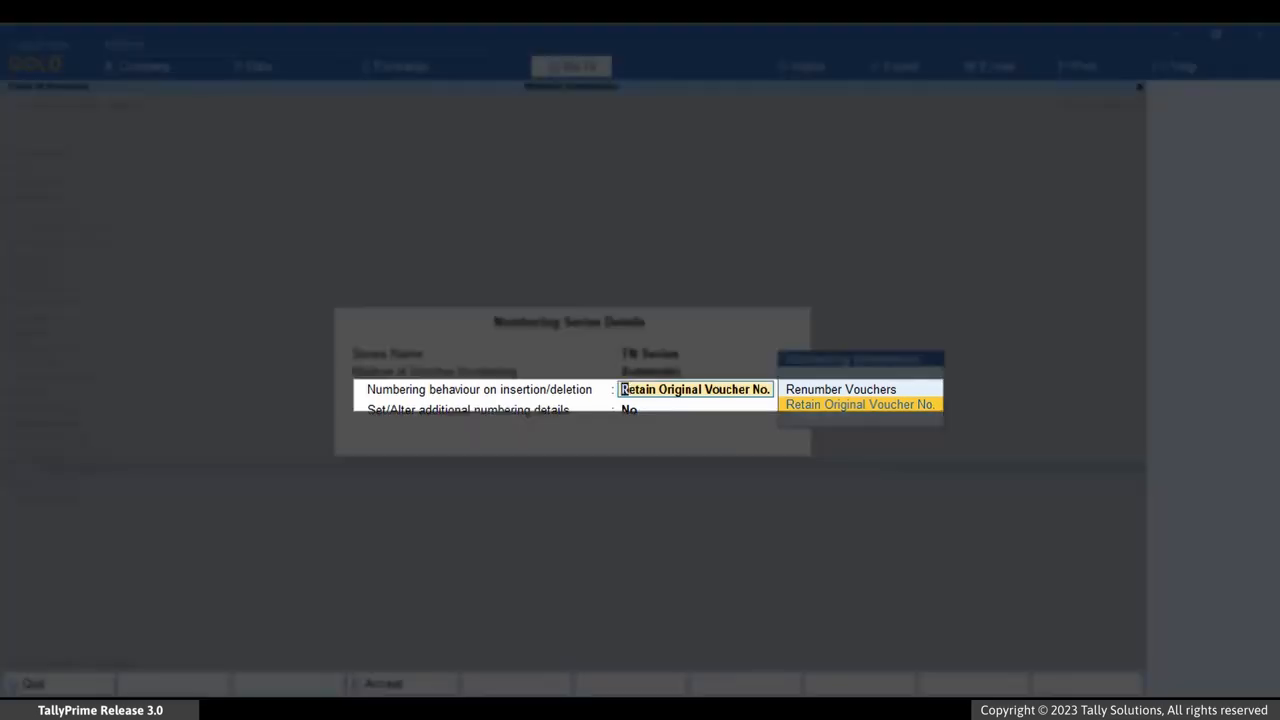
key("Return")
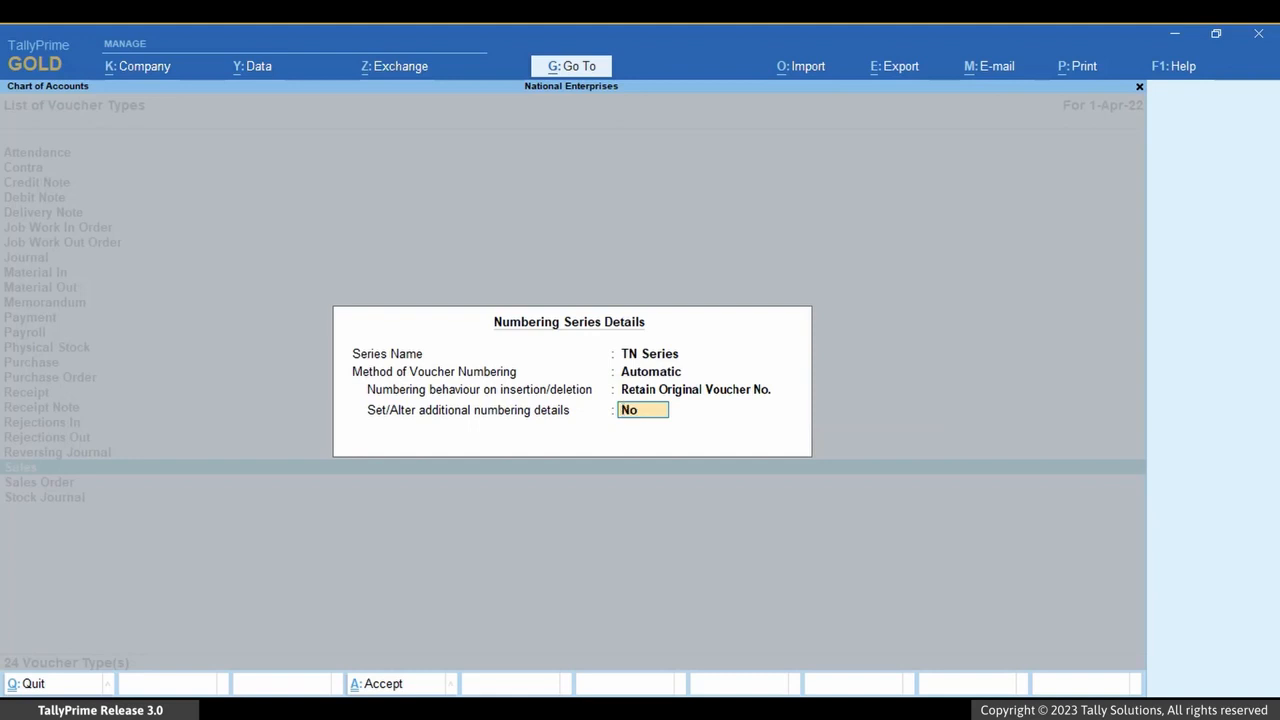
Turn on additional numbering details for TN Series, keep starting number 1, and save the series.
key("y")
key("Return")
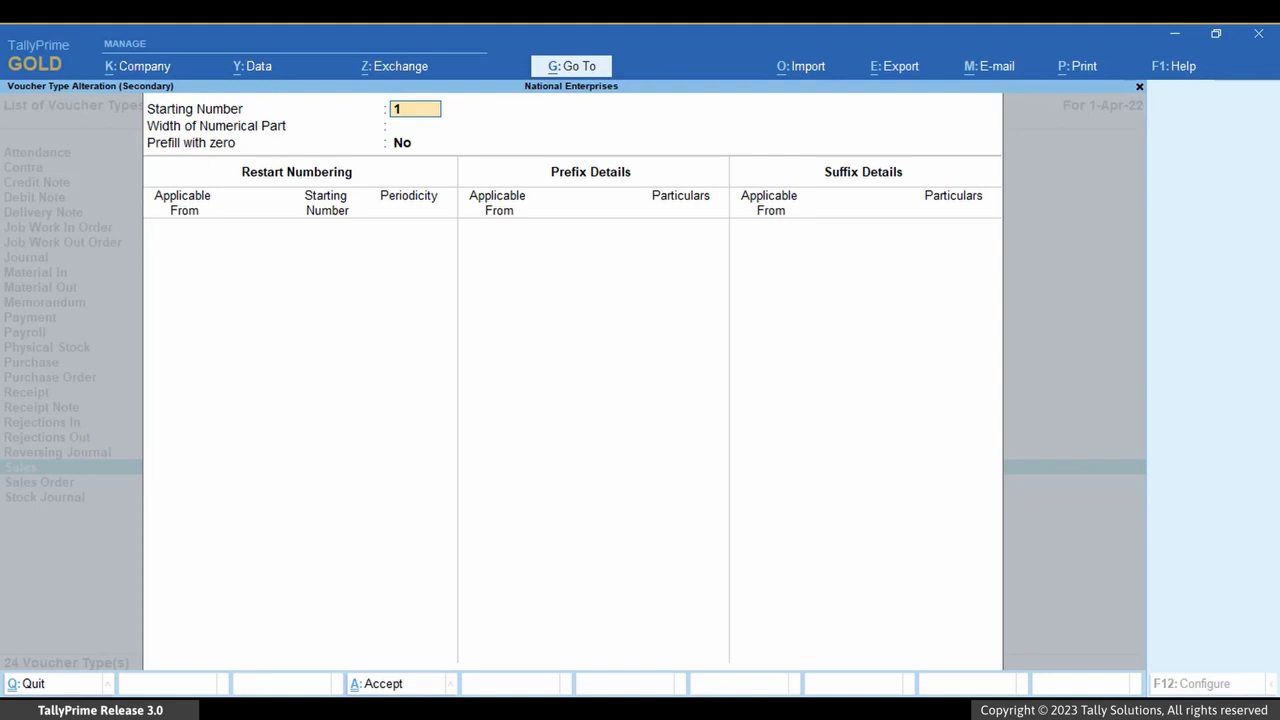
key("ctrl+a")
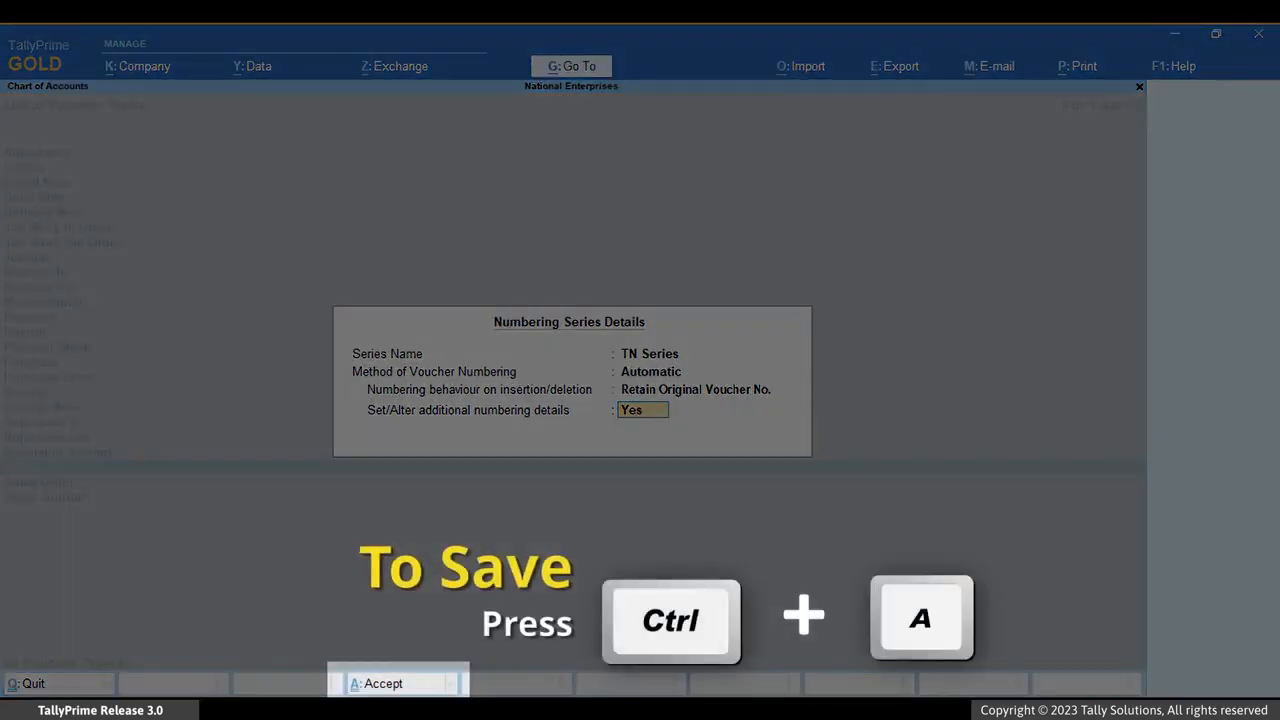
key("ctrl+a")
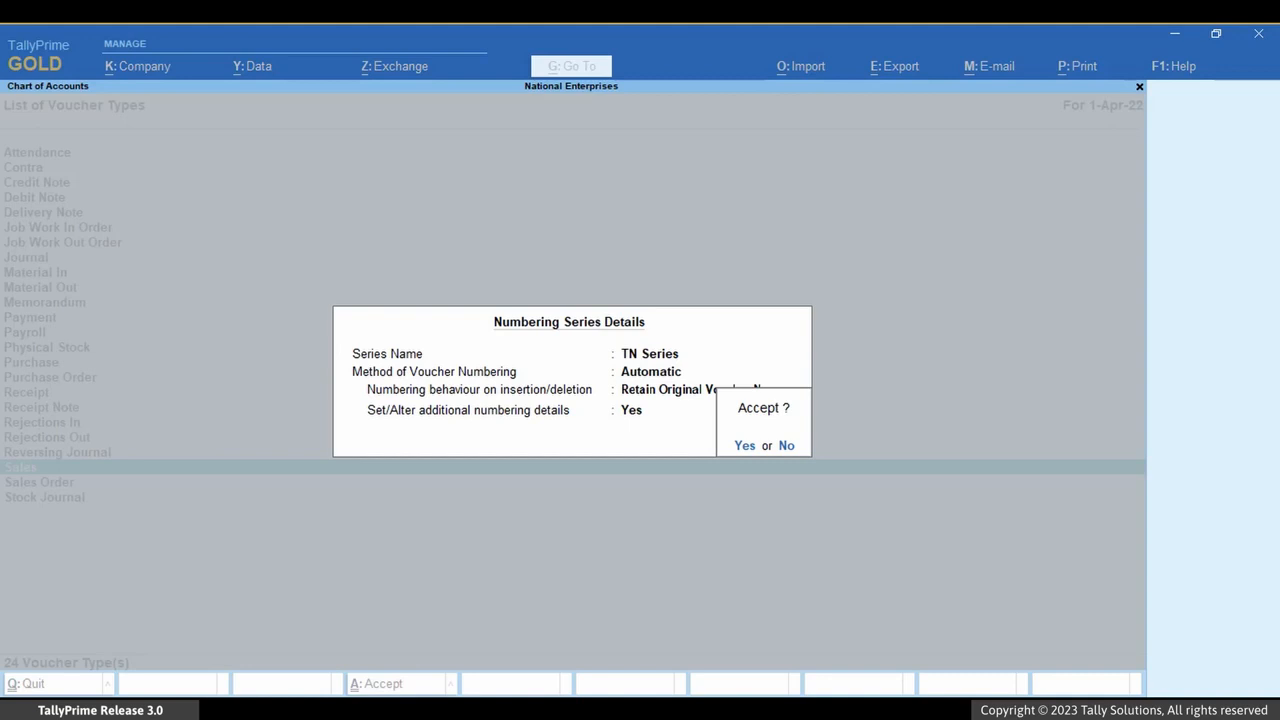
key("Return")
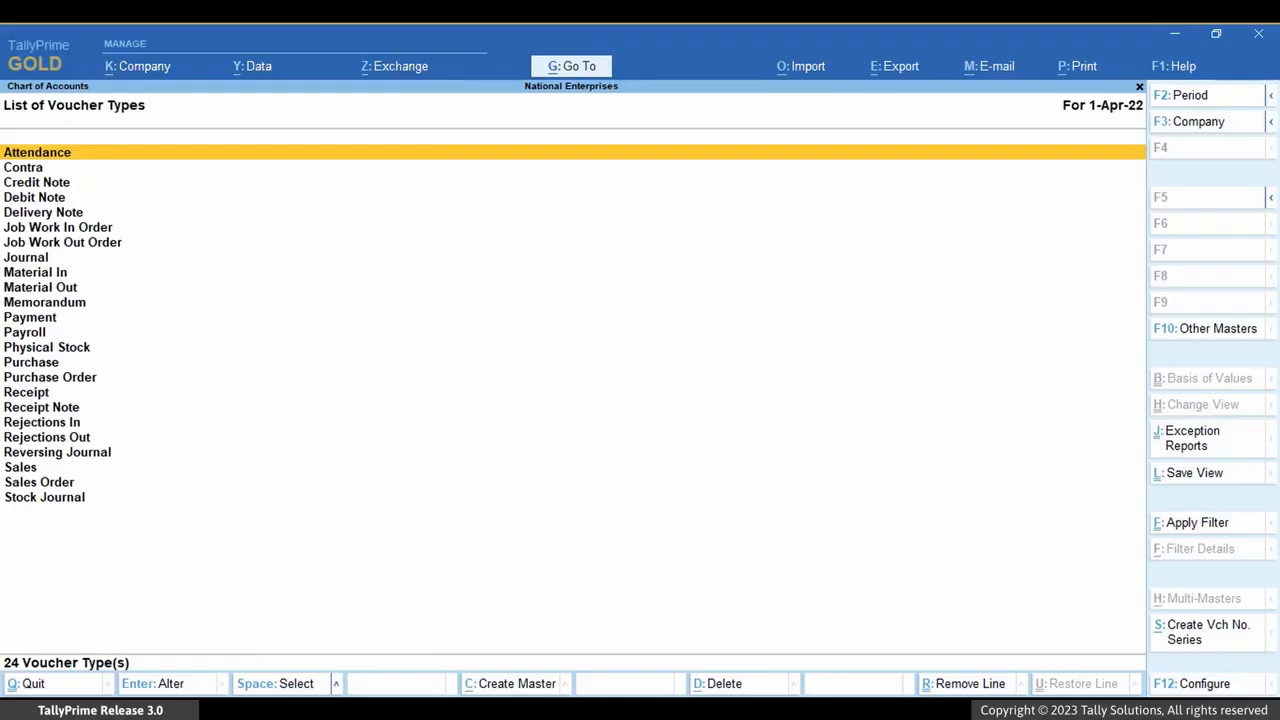
Open the Purchase voucher type for alteration.
key("alt")
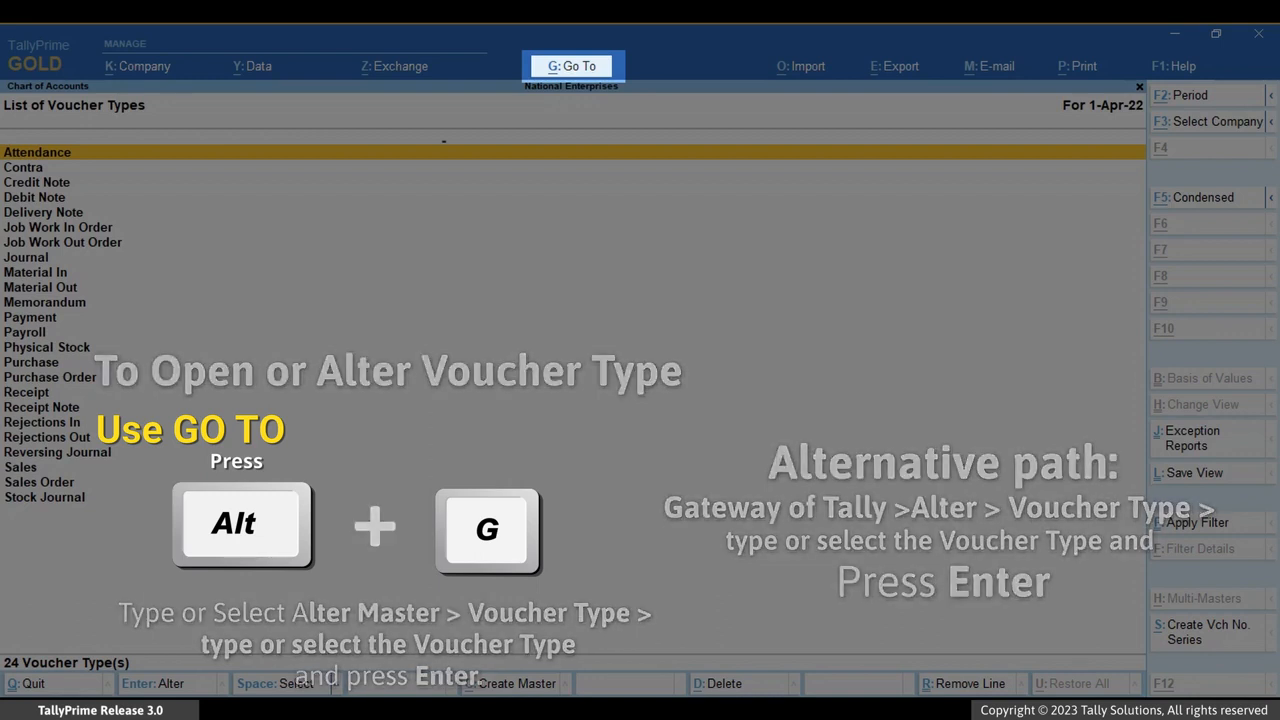
key("alt+g")
key("Up")
key("Up")
key("Up")
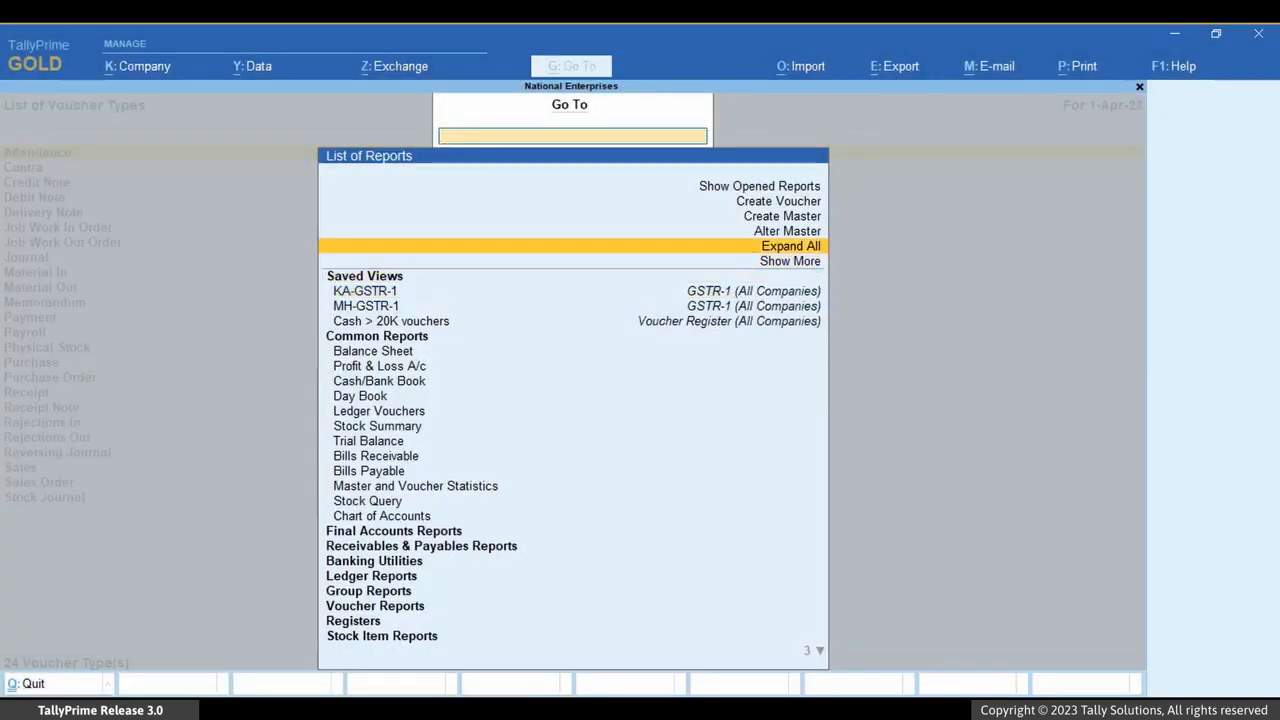
key("Return")
key("Down")
key("Down")
key("Down")
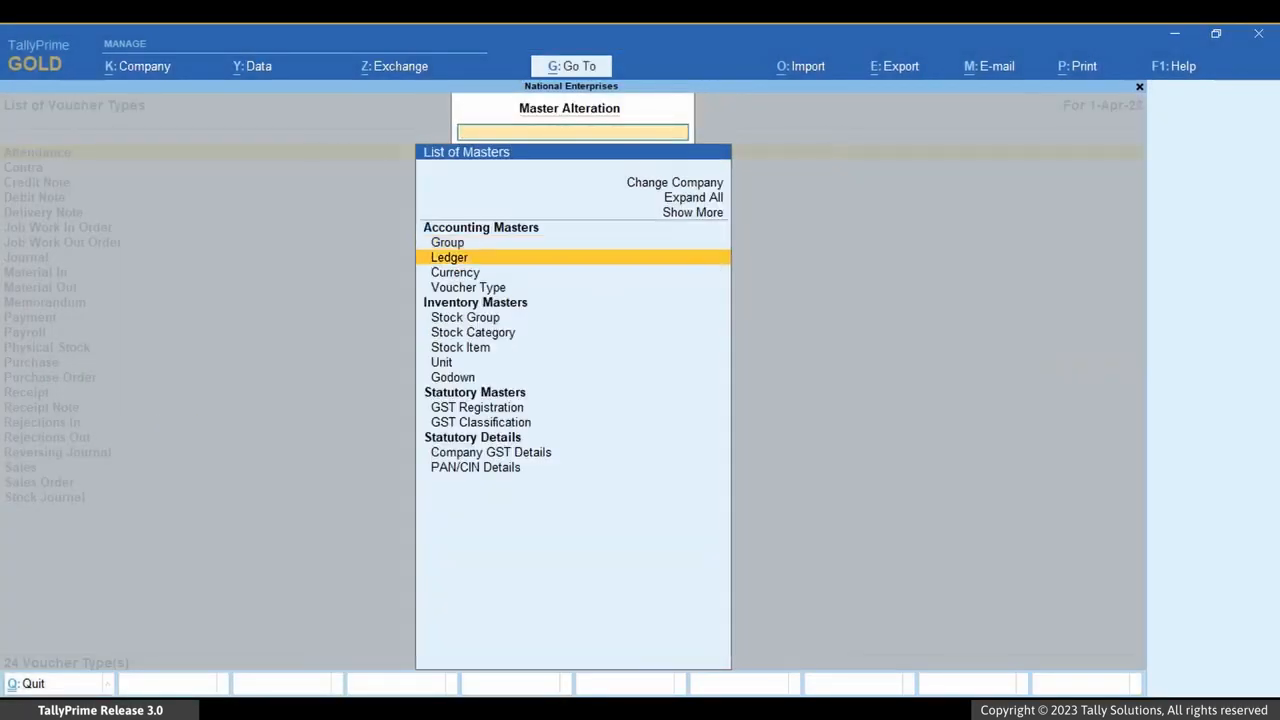
key("Return")
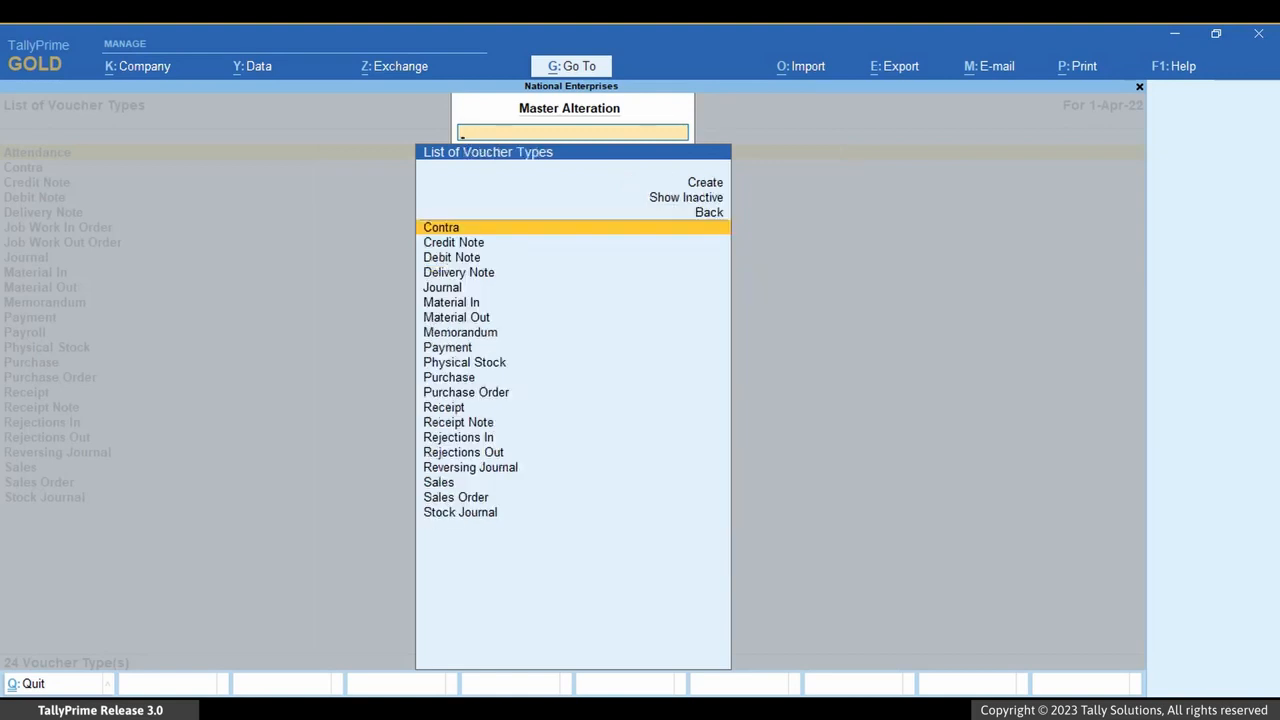
key("Down")
key("Down")
key("Down")
key("Down")
key("Down")
key("Down")
key("Down")
key("Down")
key("Down")
key("Down")
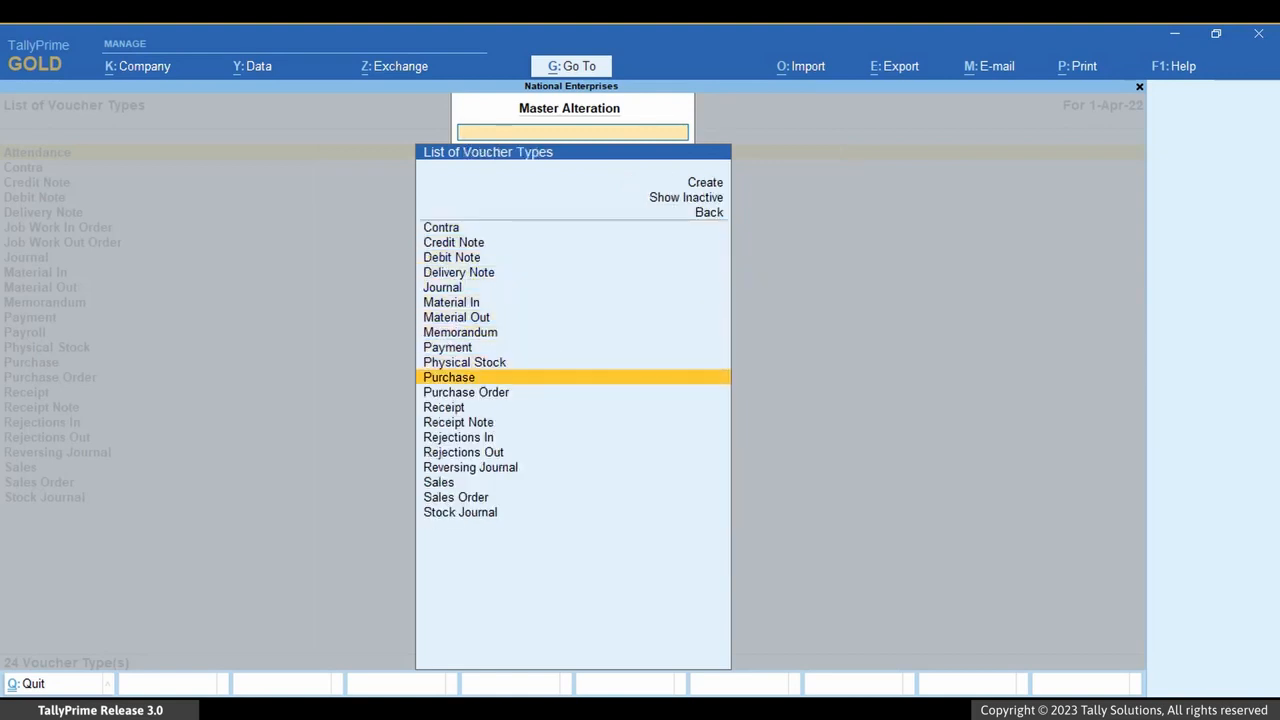
key("Return")
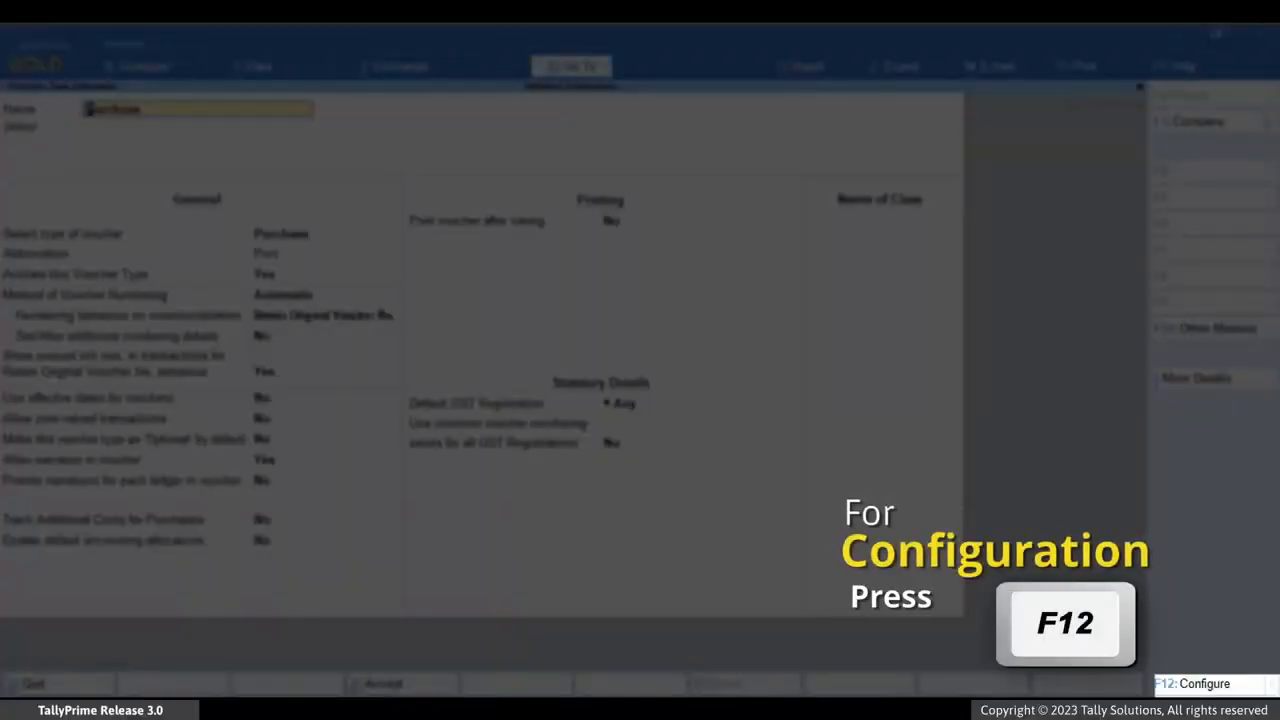
Enable the configuration option to define multiple numbering series for vouchers.
key("F12")
key("Down")
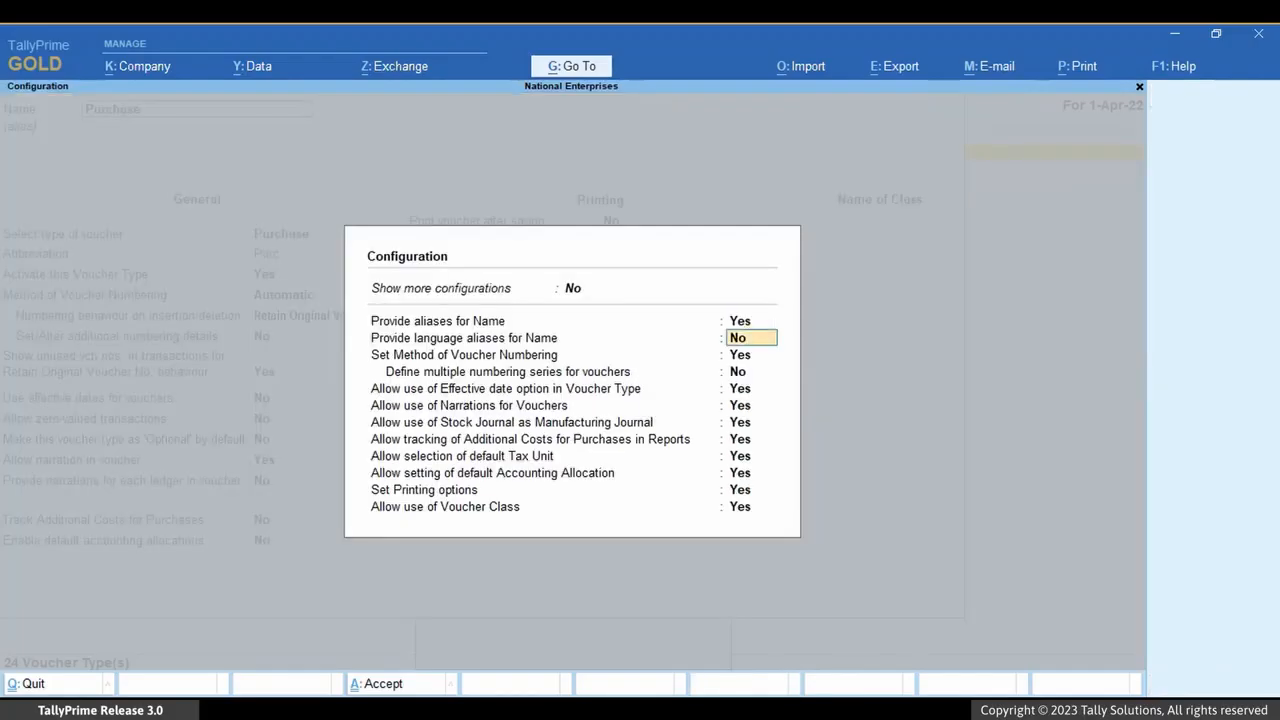
key("Down")
key("y")
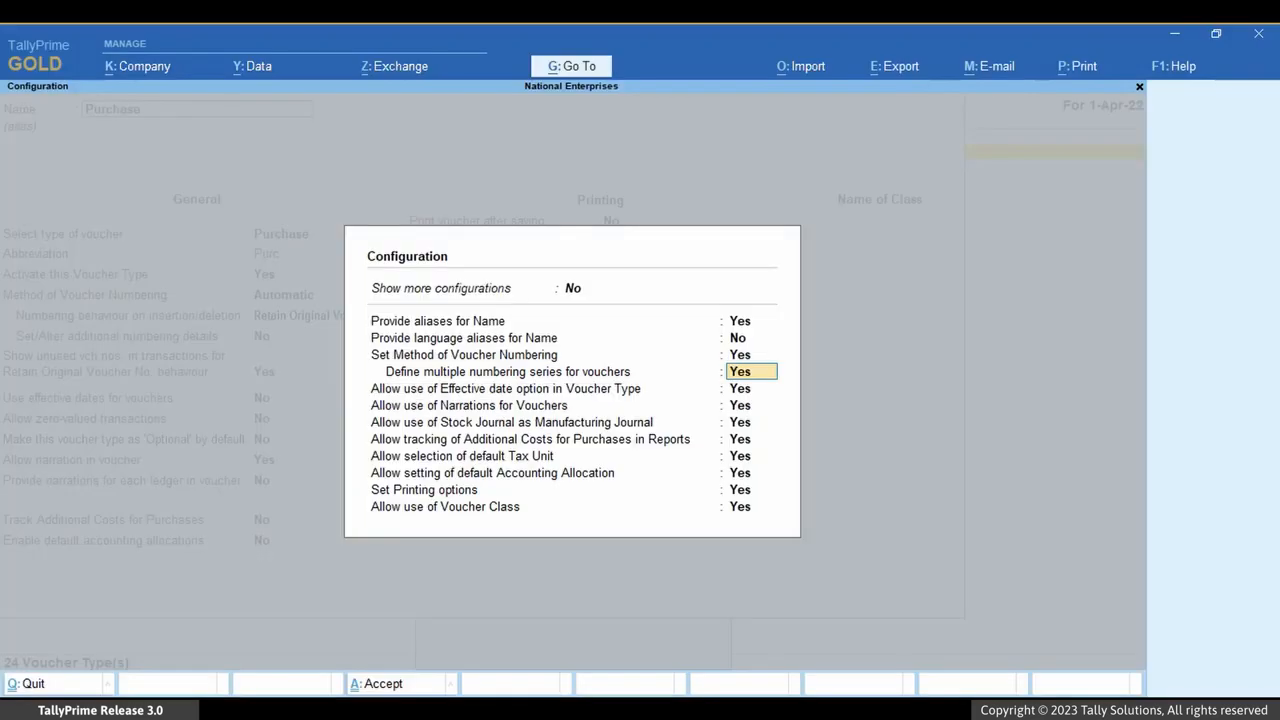
key("Down")
key("ctrl+a")
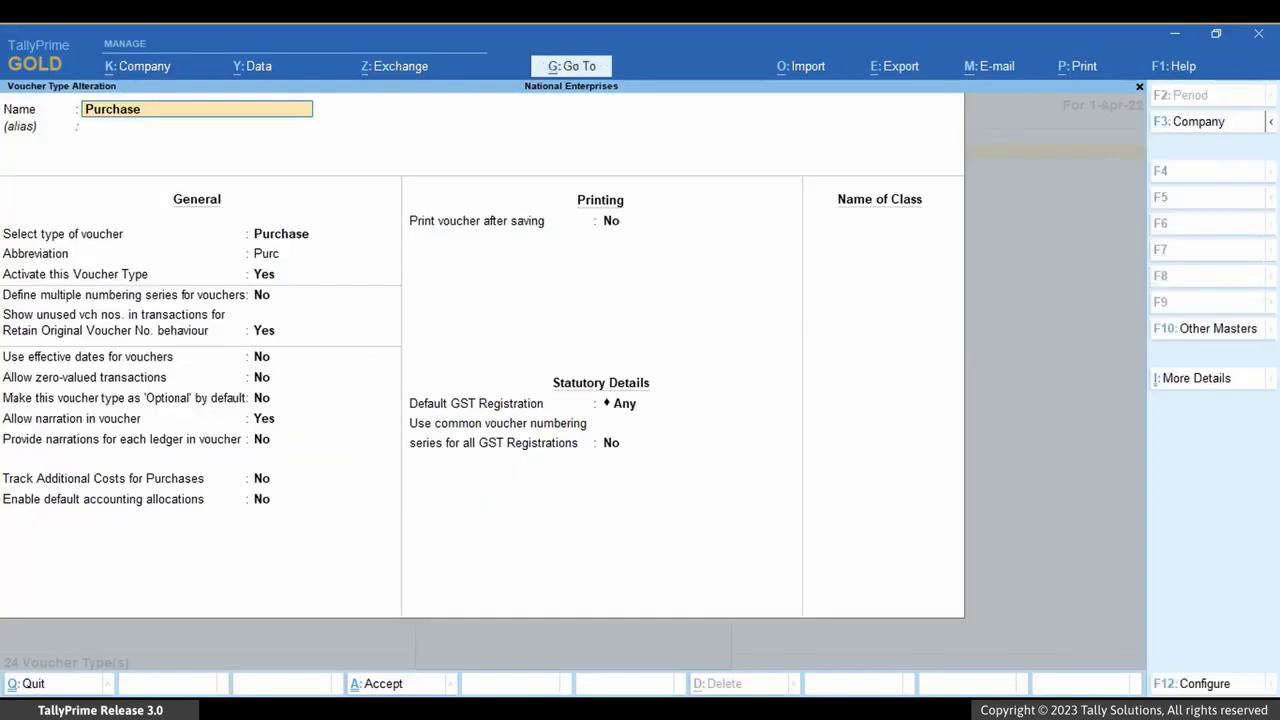
Turn on multiple numbering series for the Purchase voucher type.
key("Return")
key("Return")
key("Return")
key("Return")
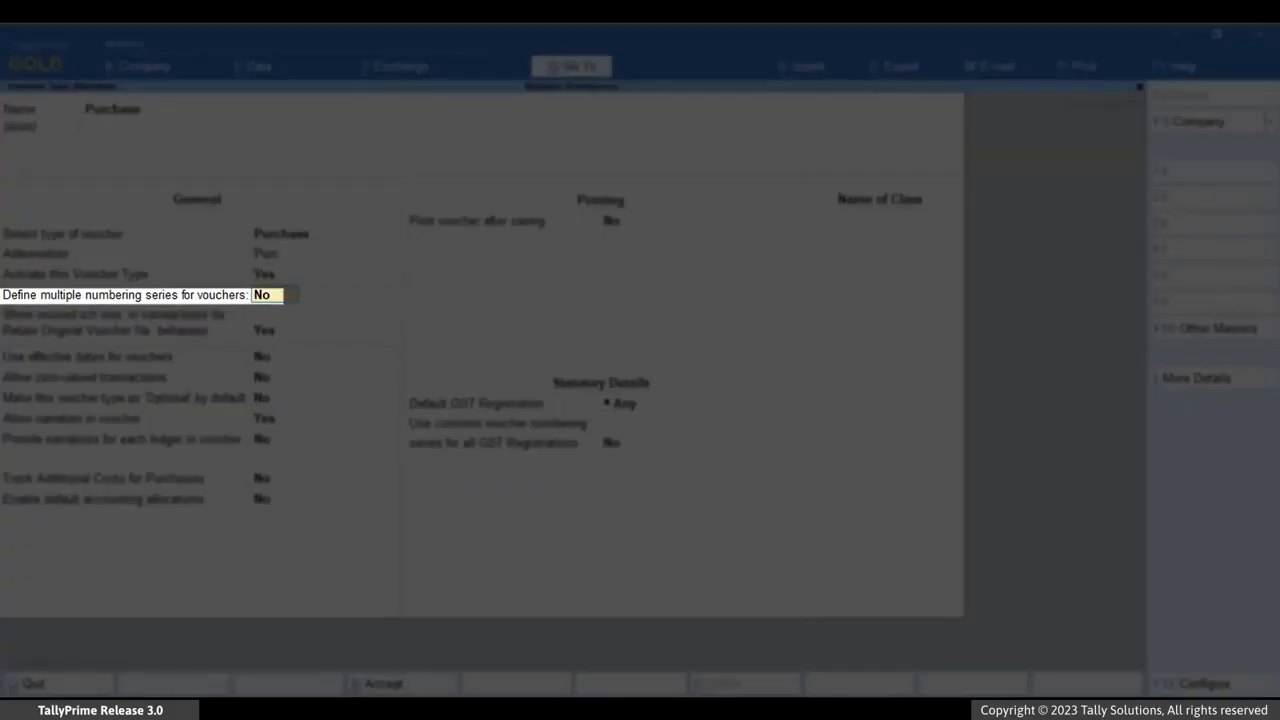
type("Yes")
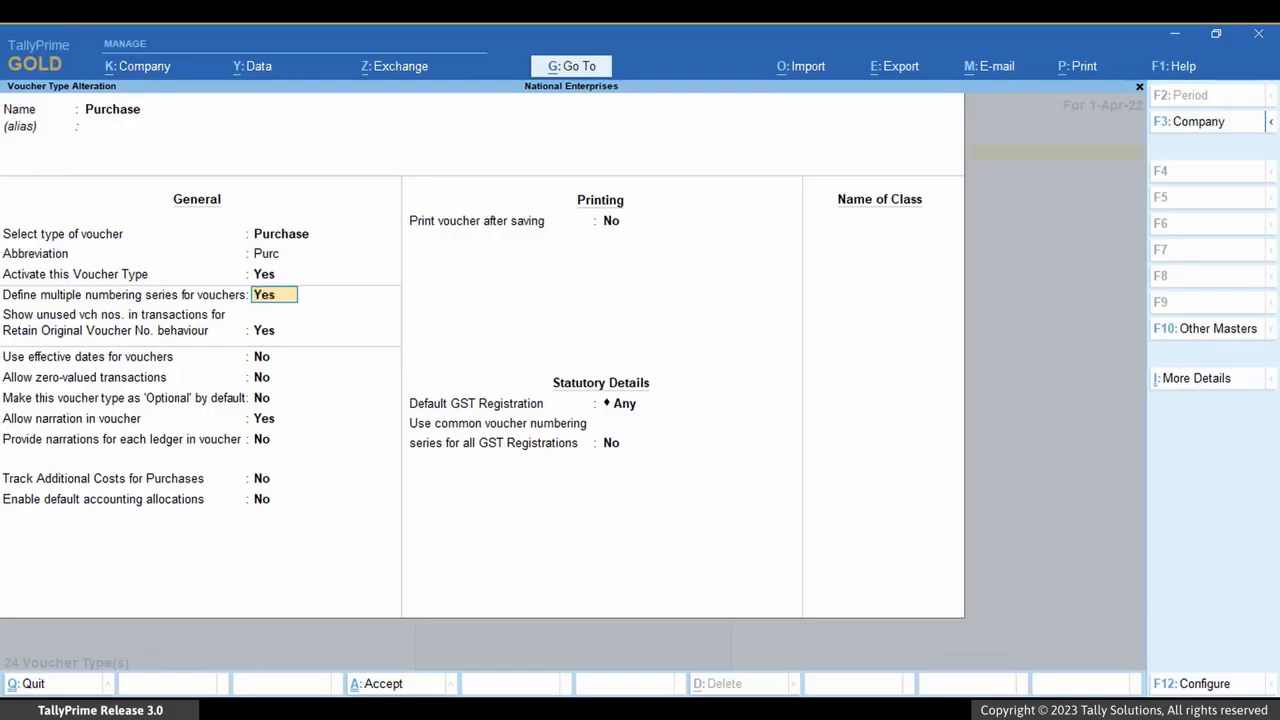
key("Return")
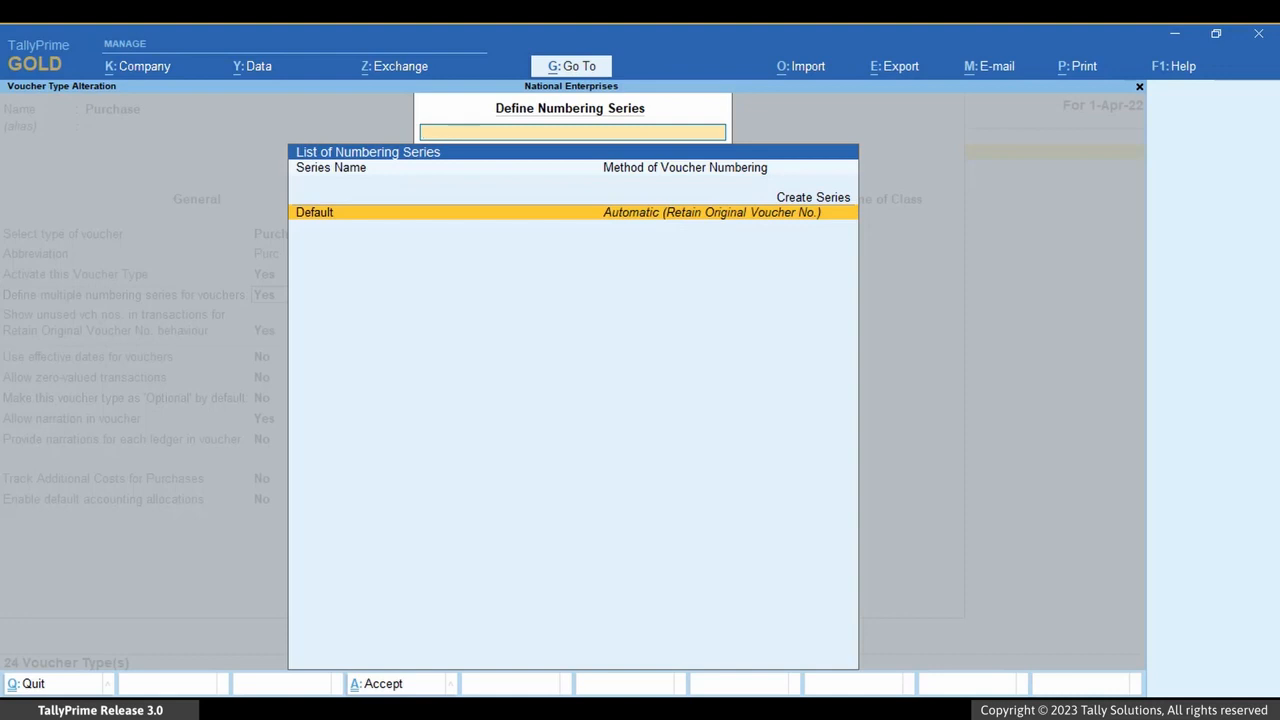
Create a Purchase numbering series named Kar/Purchase with Automatic numbering retaining original voucher numbers.
key("Up")
key("Return")
type("Kar/Purchase")
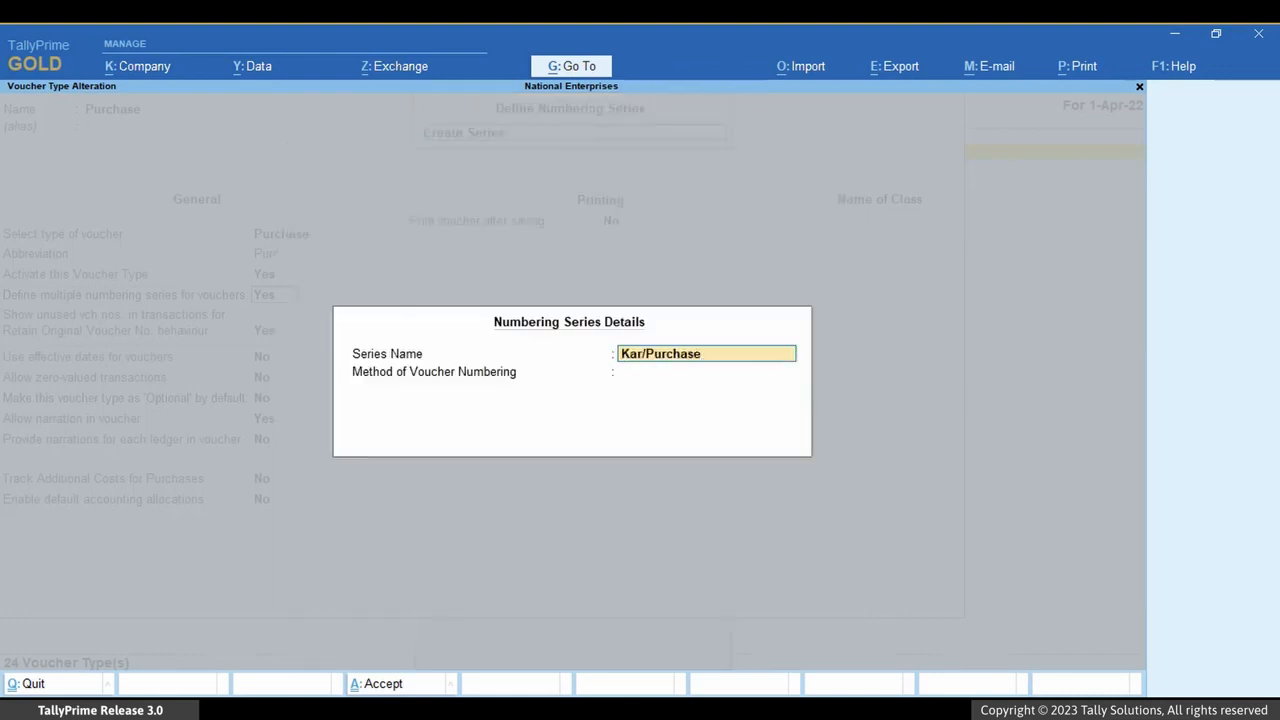
key("Return")
key("Return")
key("Return")
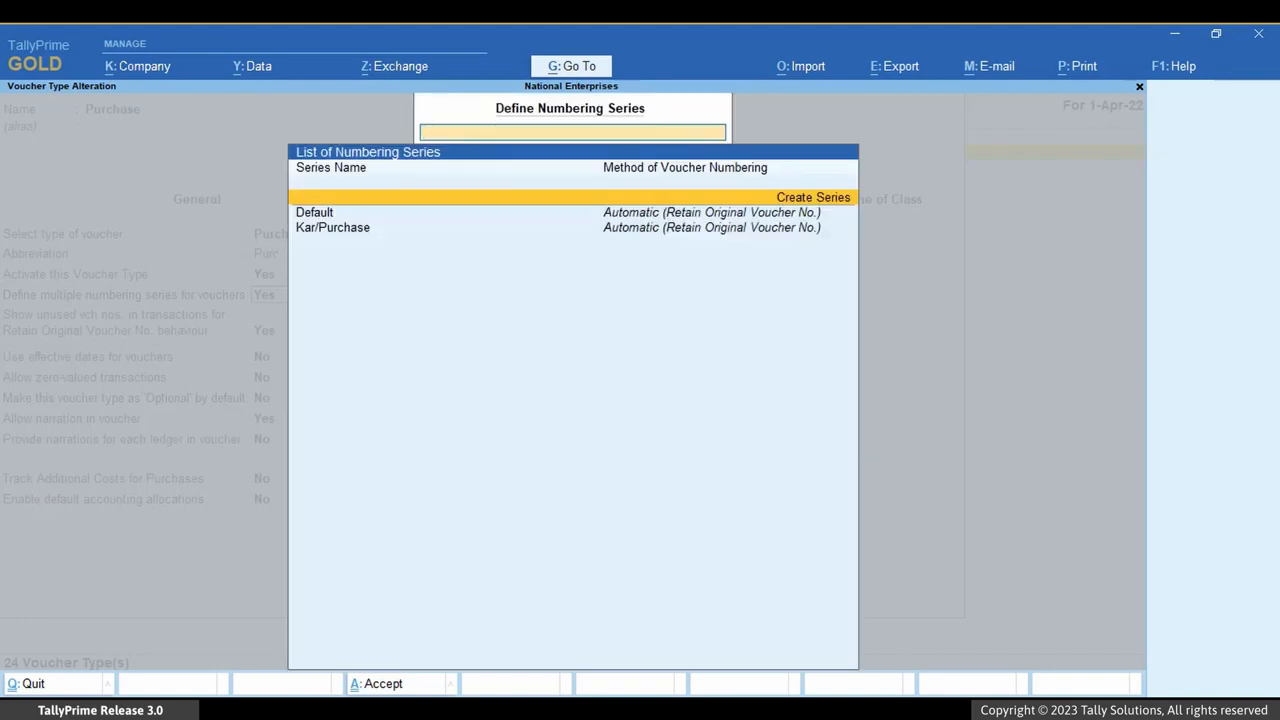
key("Escape")
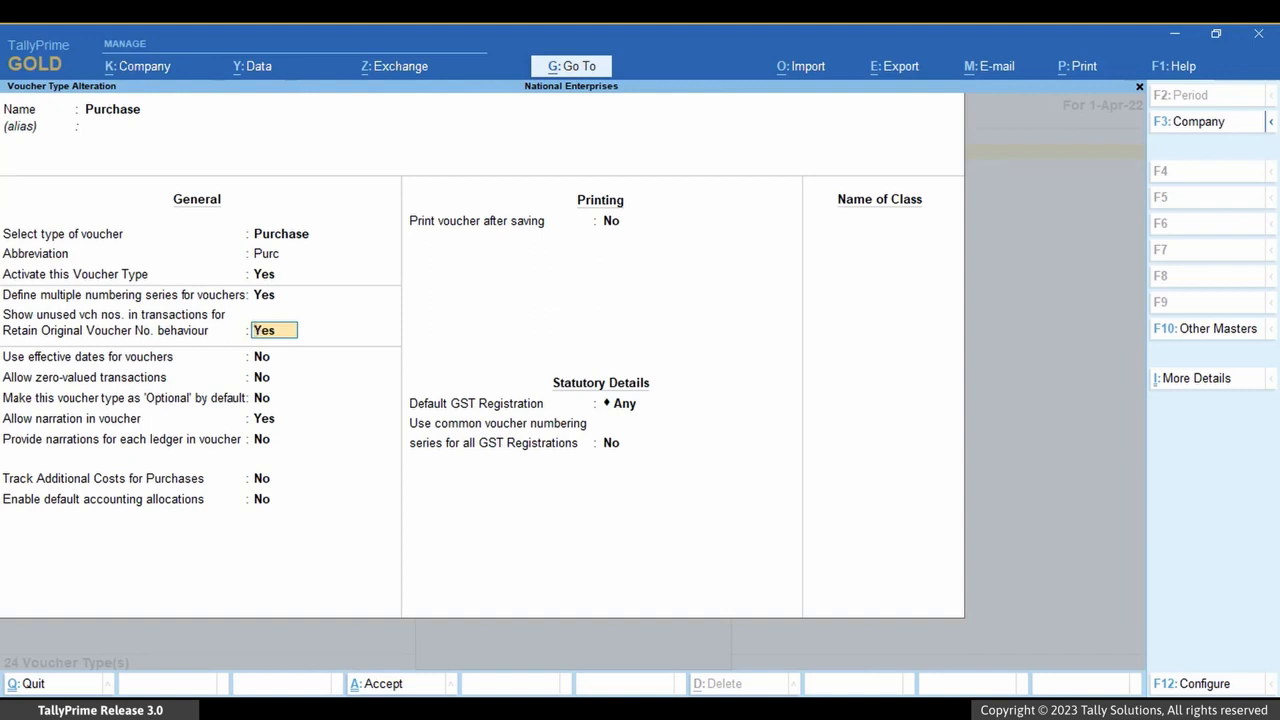
Leave the voucher type alteration and review the Tamil Nadu GST registration's details under company features without changing them.
key("ctrl+q")
key("Escape")
key("Escape")
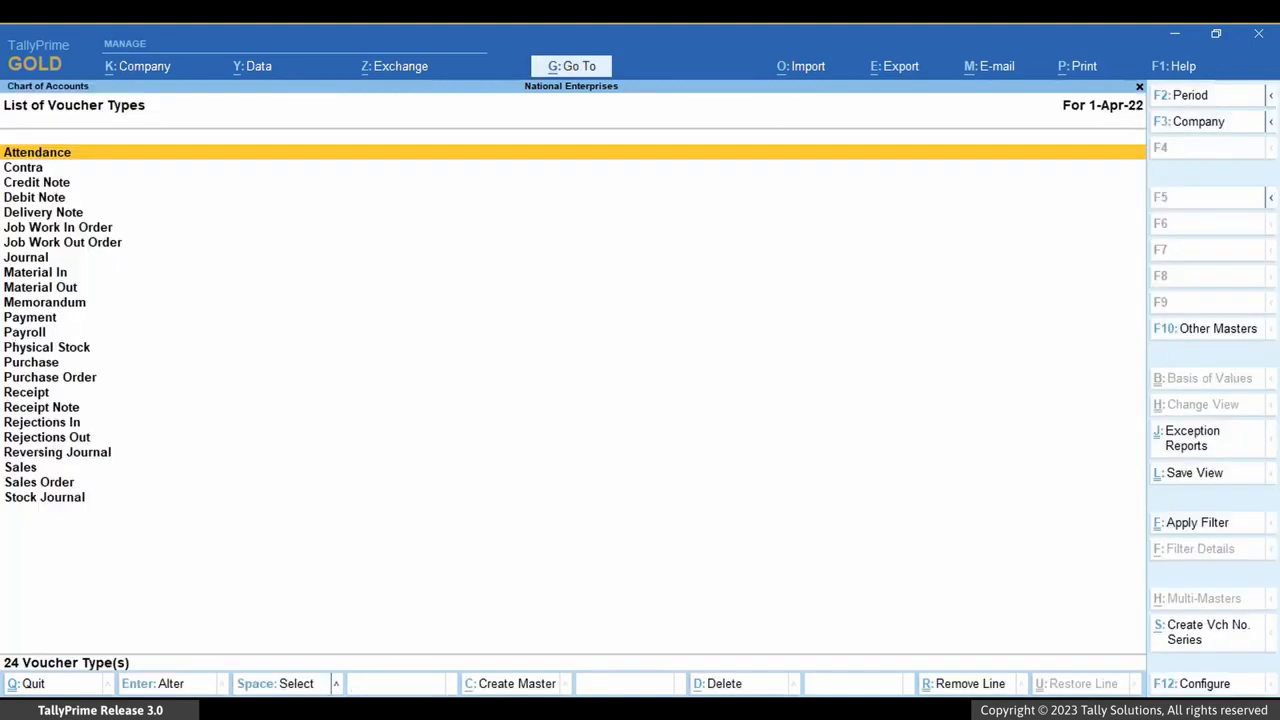
key("Escape")
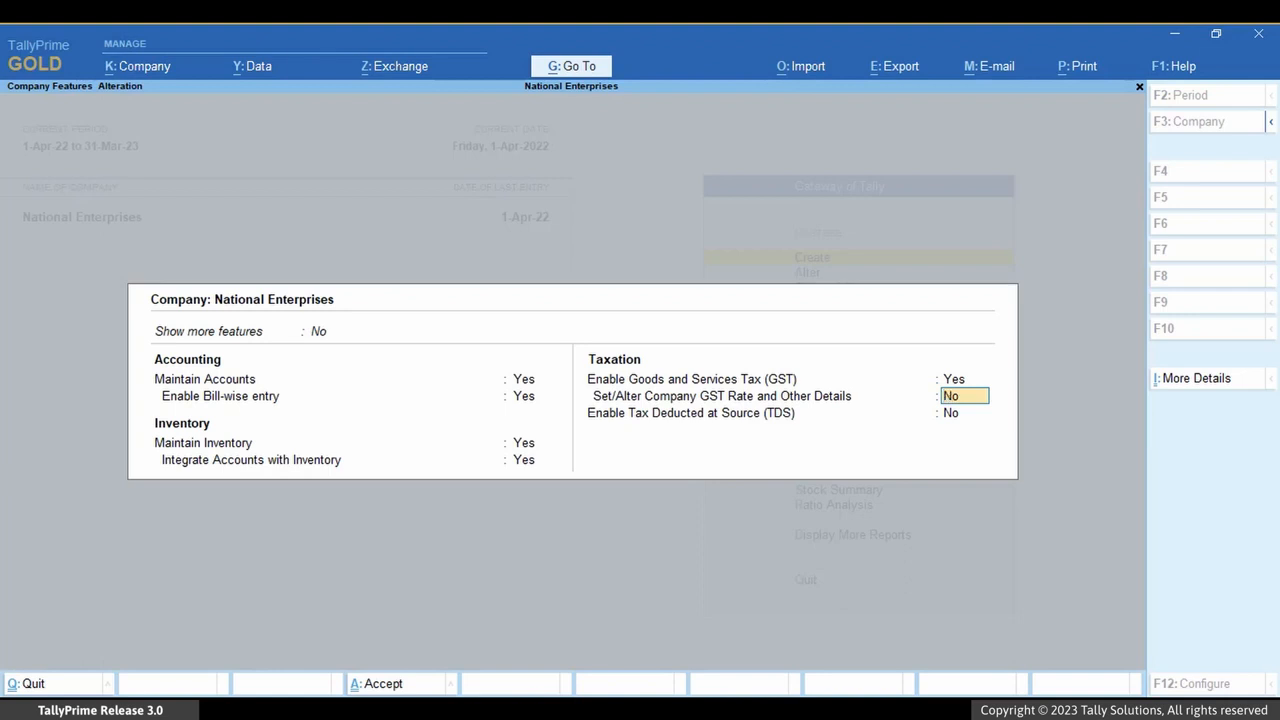
key("BackSpace")
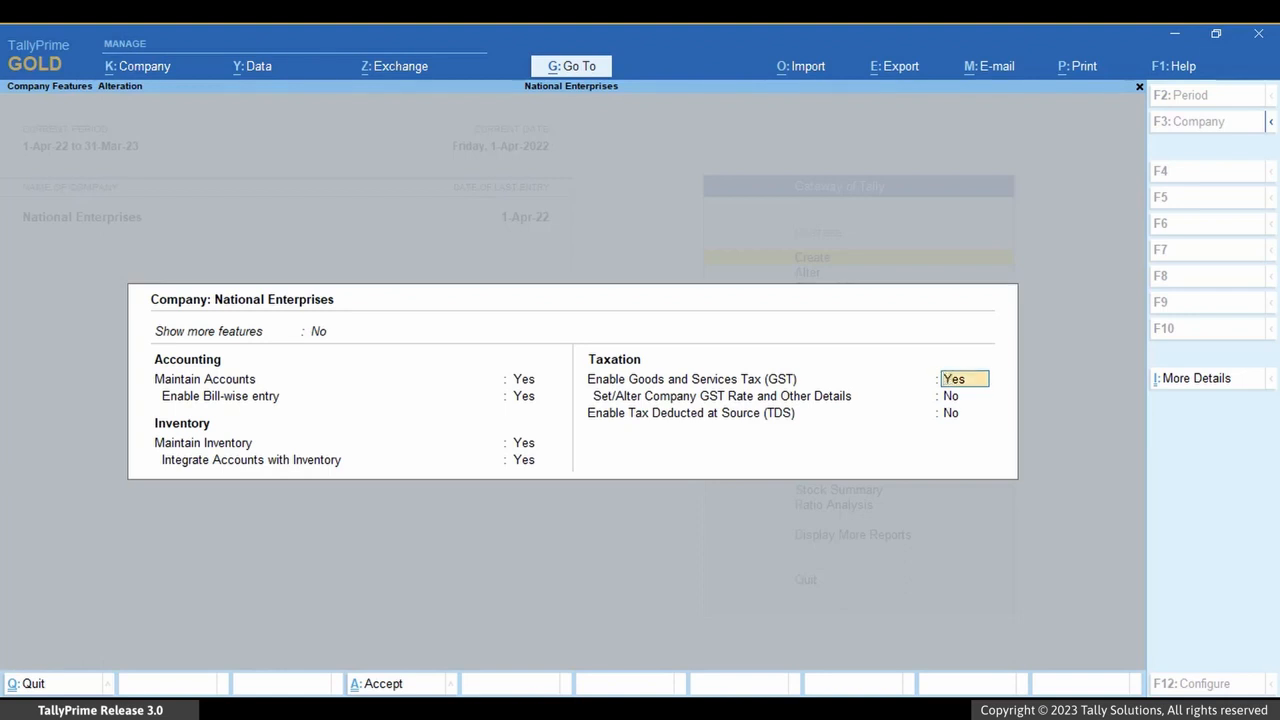
key("Return")
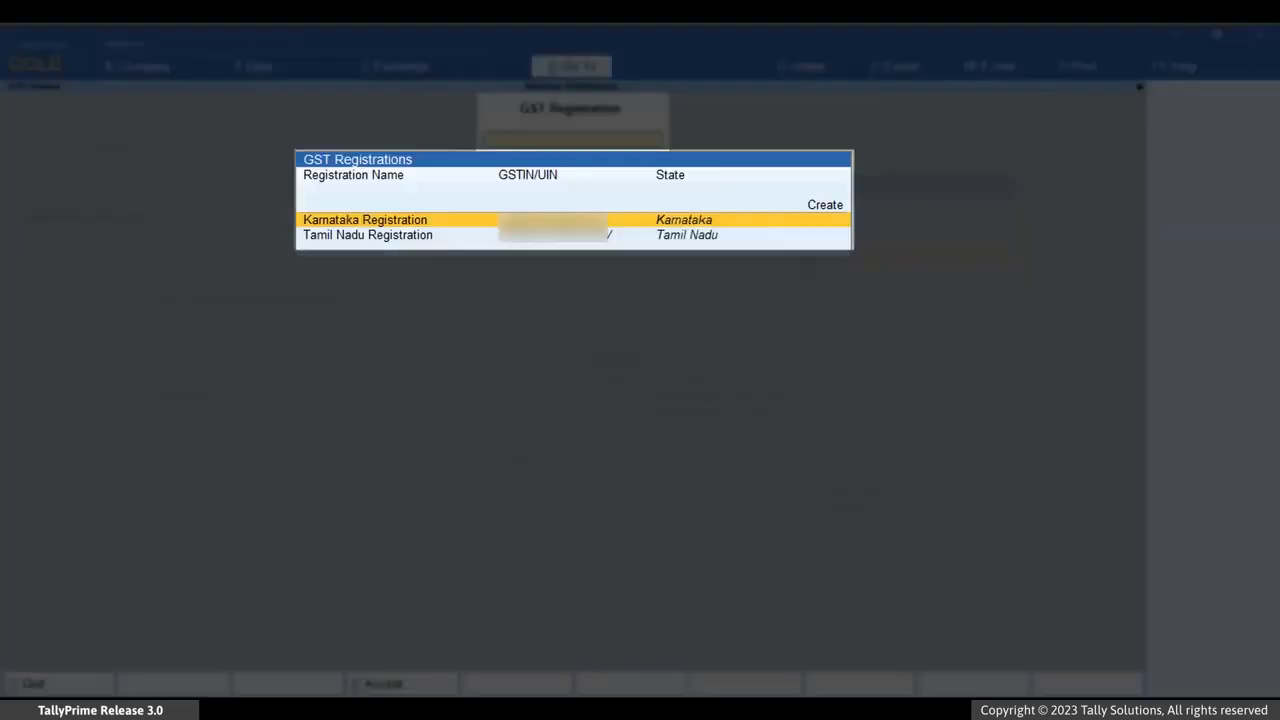
key("Down")
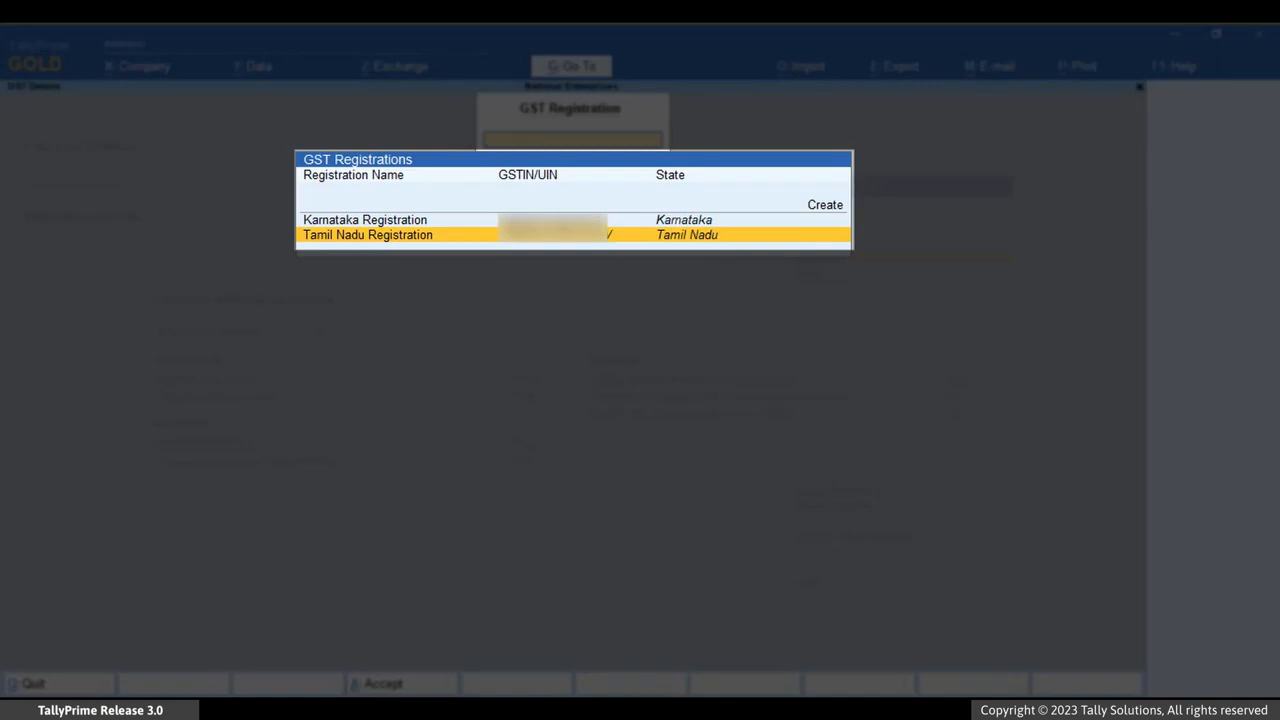
key("Return")
key("Escape")
key("y")
key("Down")
key("Return")
key("Escape")
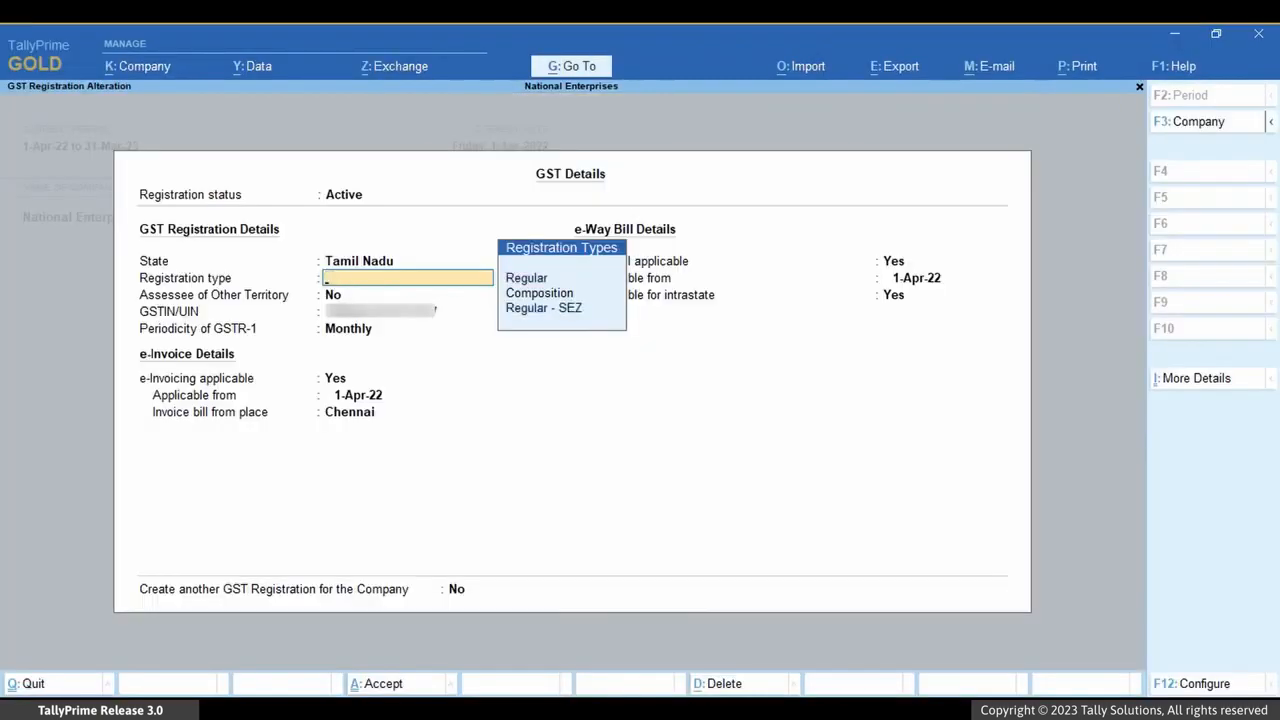
key("Escape")
key("y")
key("Escape")
key("Escape")
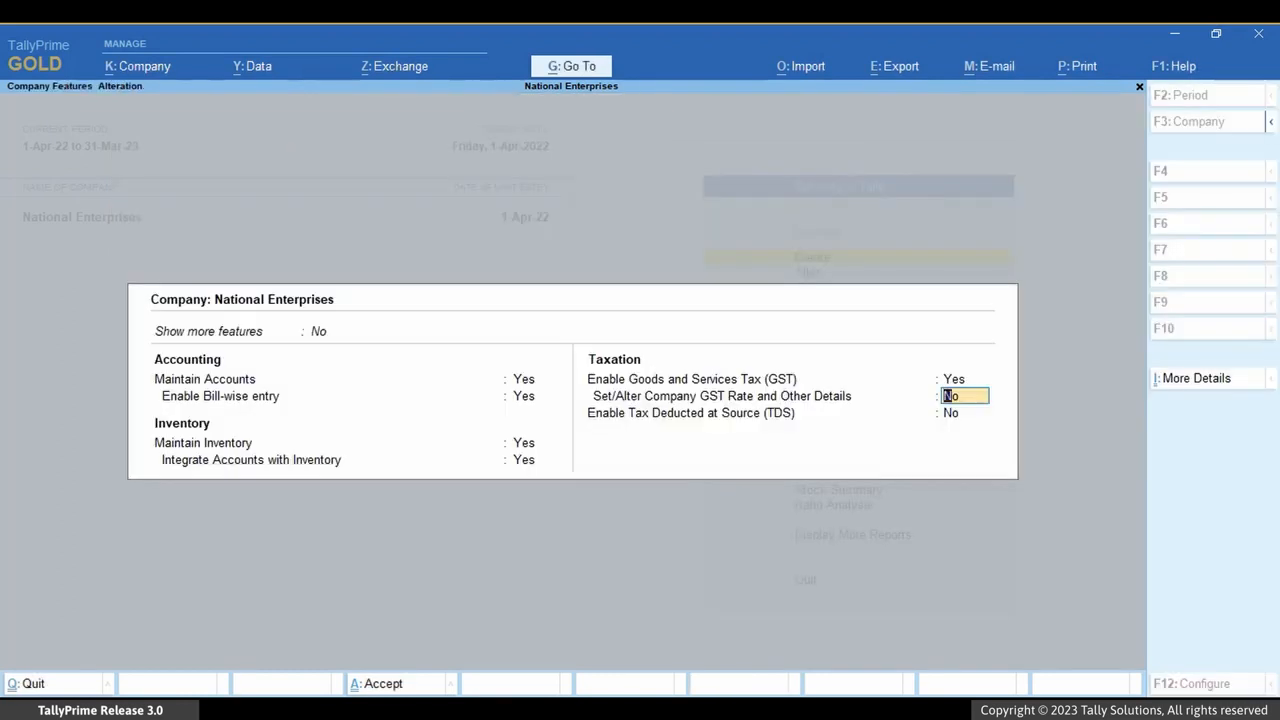
key("Return")
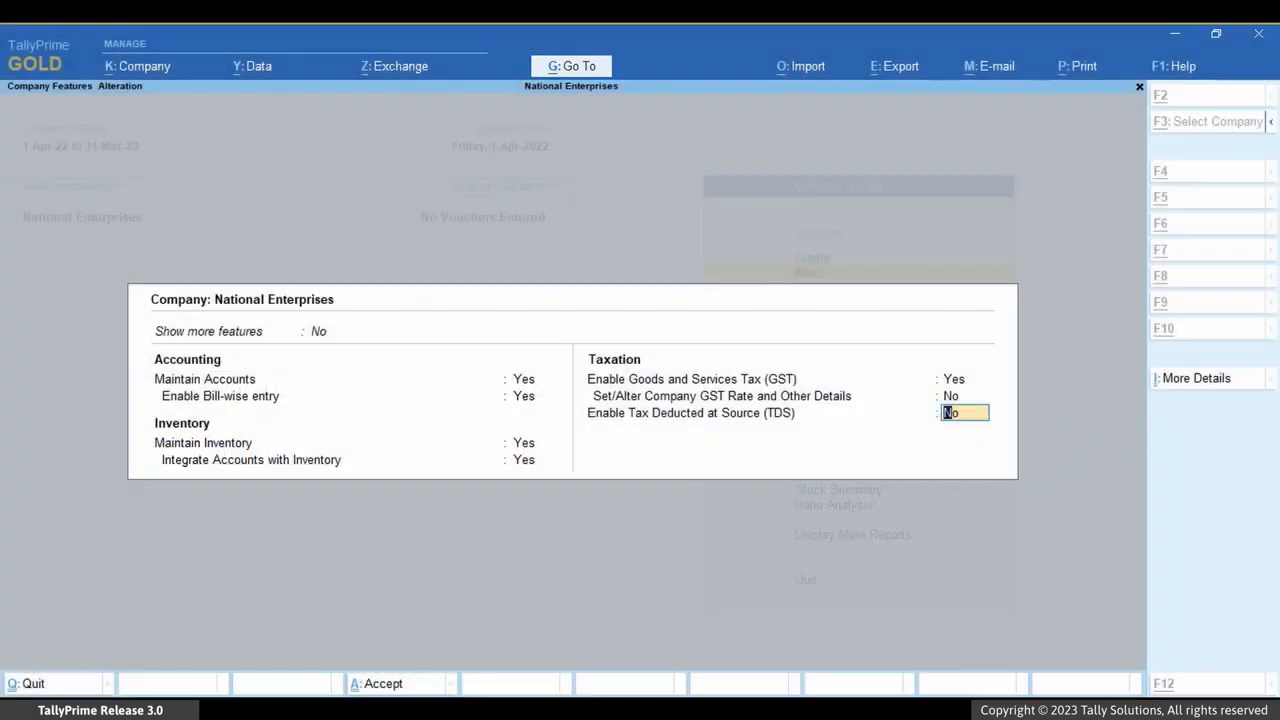
Create a new Sales voucher and keep Karnataka Registration with the Default series and system voucher number in its GST registration details.
key("alt+g")
key("Up")
key("Up")
key("Up")
key("Up")
key("Up")
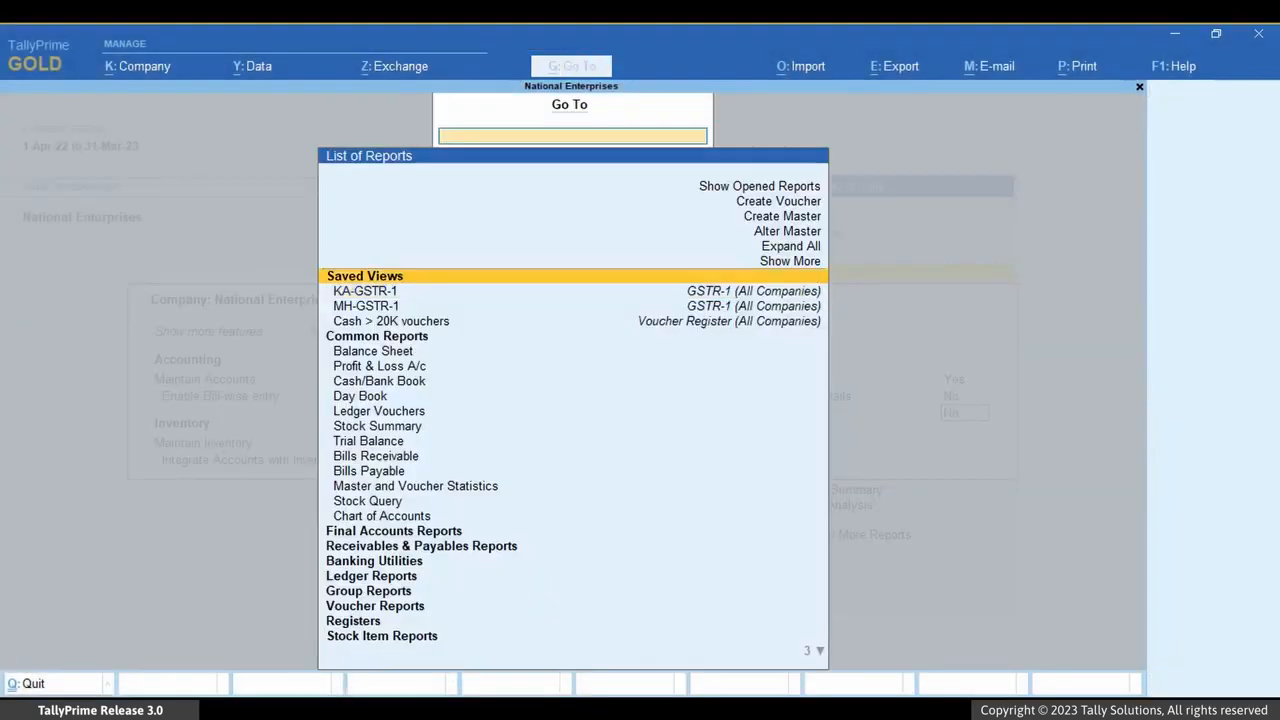
key("Return")
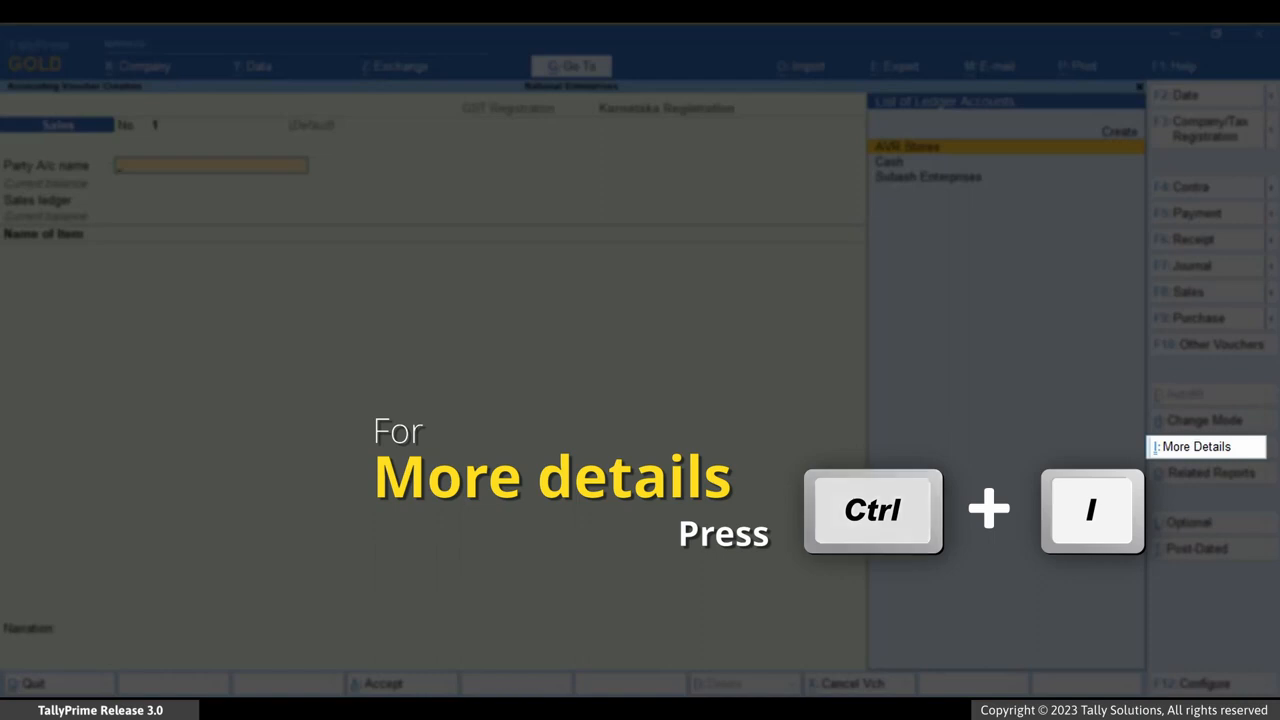
key("ctrl+i")
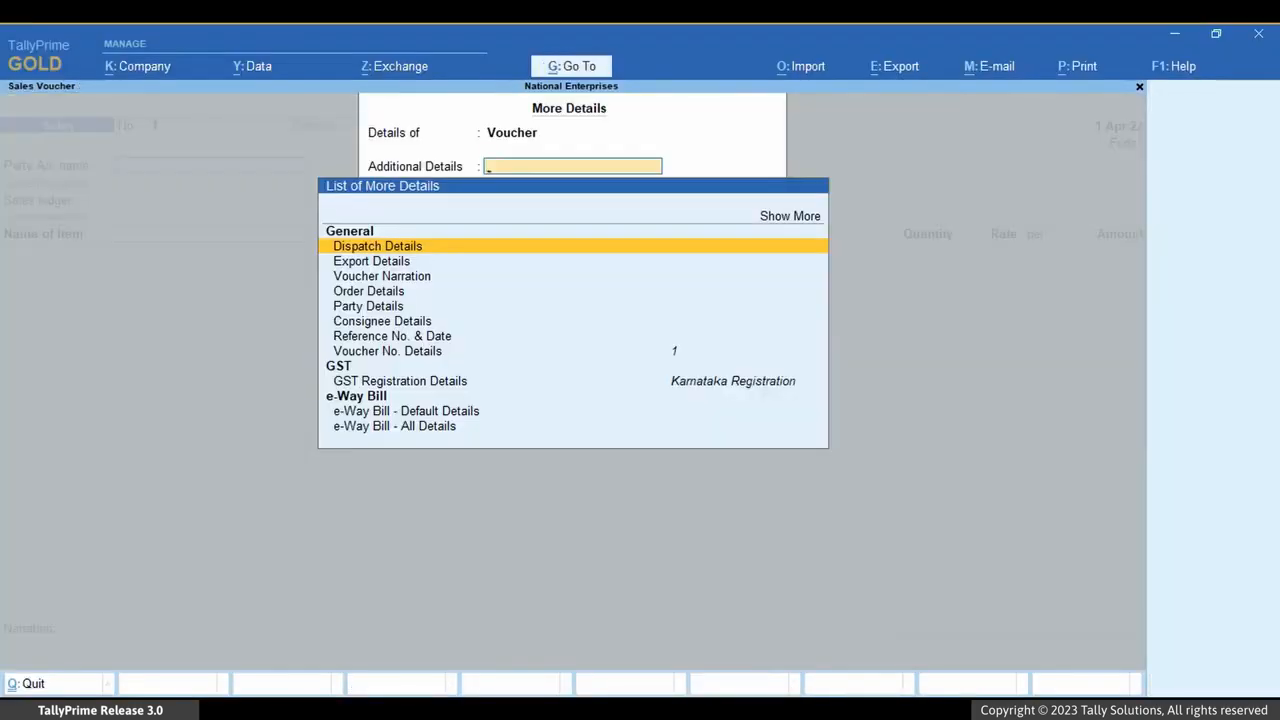
key("Down")
key("Down")
key("Down")
key("Down")
key("Down")
key("Down")
key("Down")
key("Down")
key("Down")
key("Return")
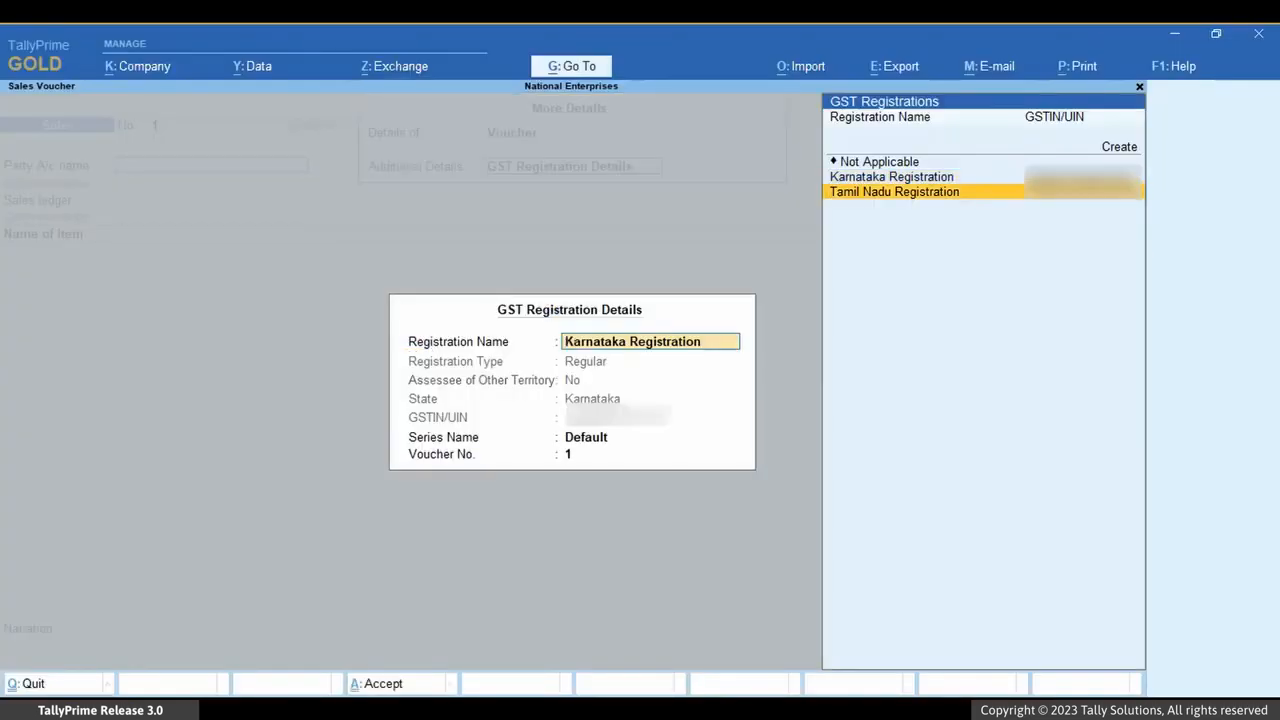
key("Return")
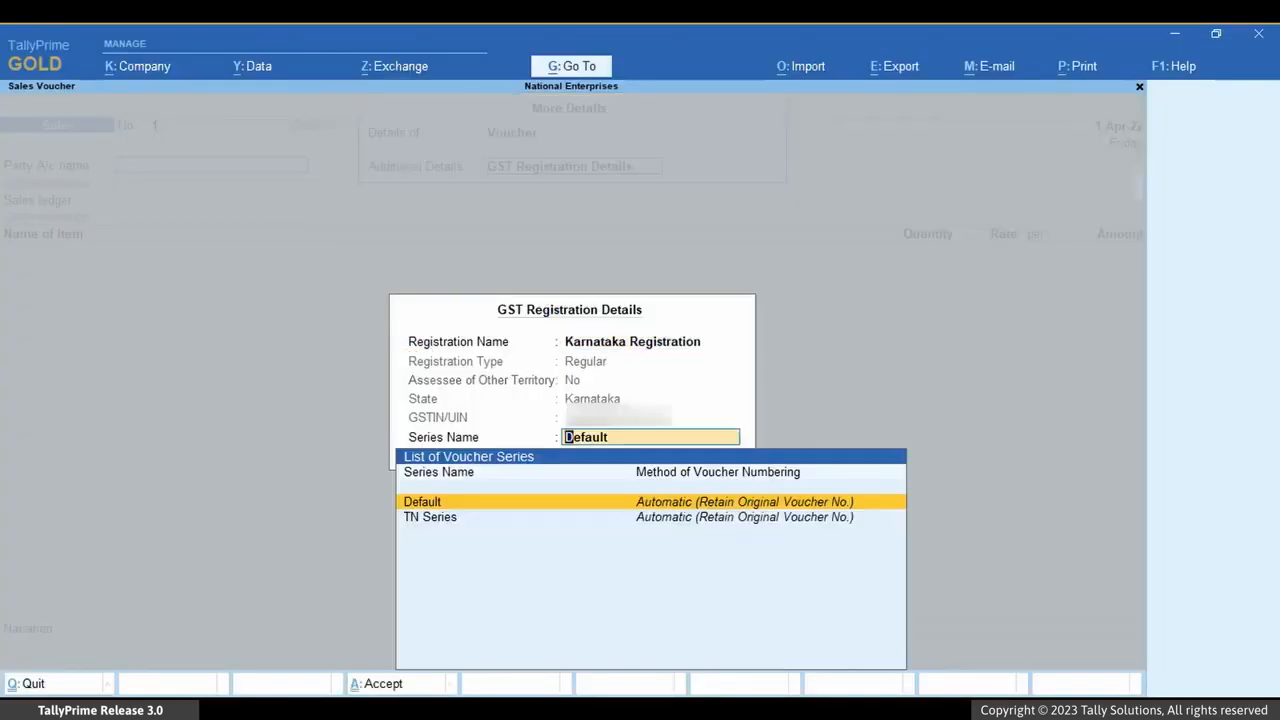
key("Return")
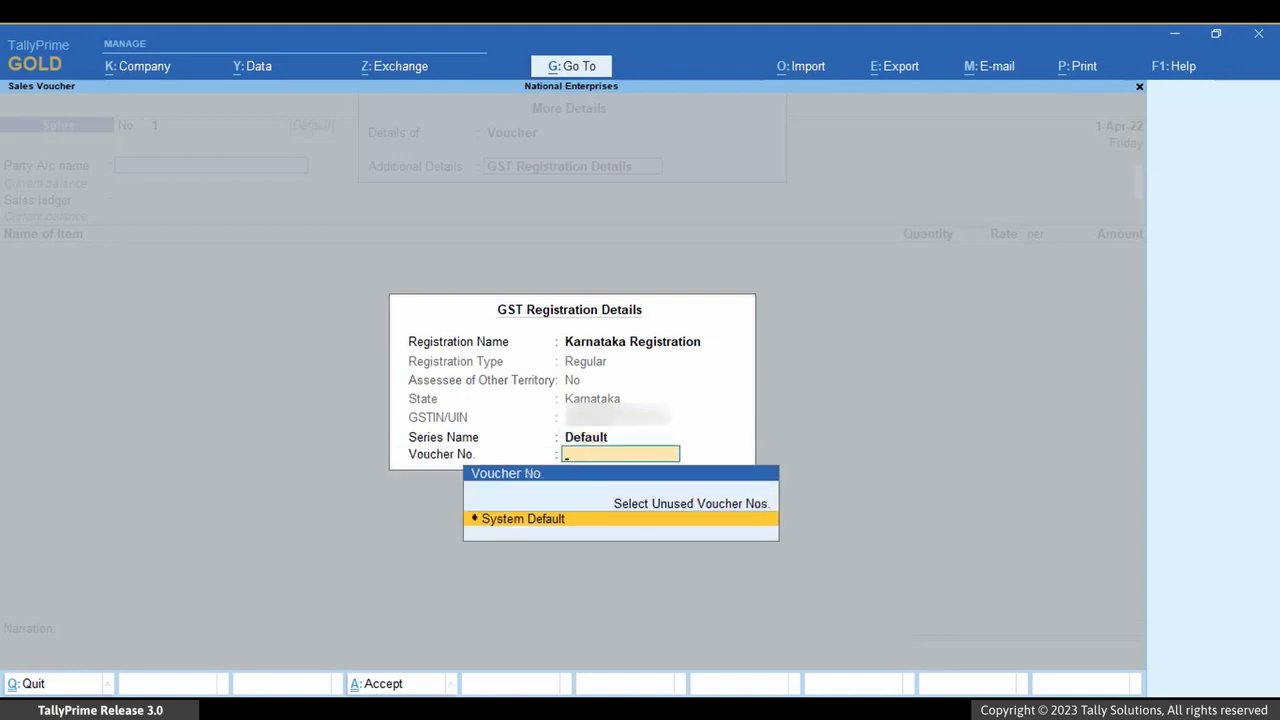
key("Return")
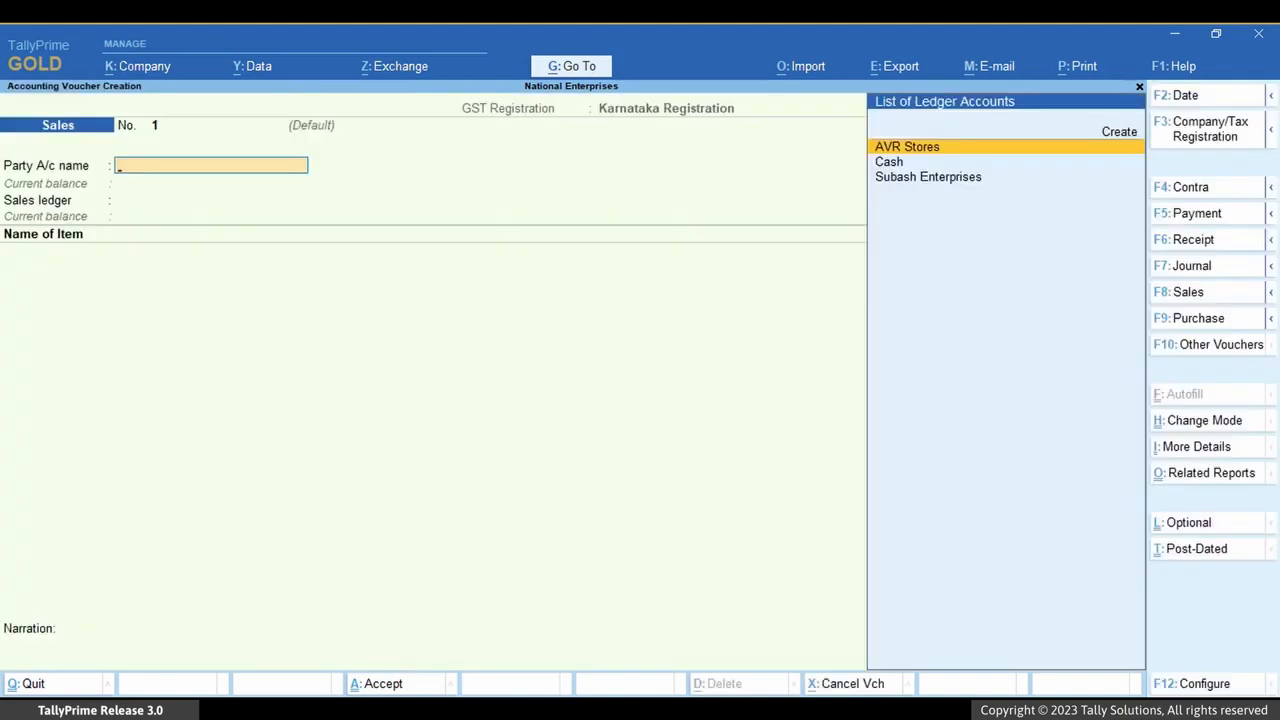
Enter Subash Enterprises as party, the Sales ledger, and 10 no of Almonds 1Kg at a rate of 900.
key("Down")
key("Down")
key("Return")
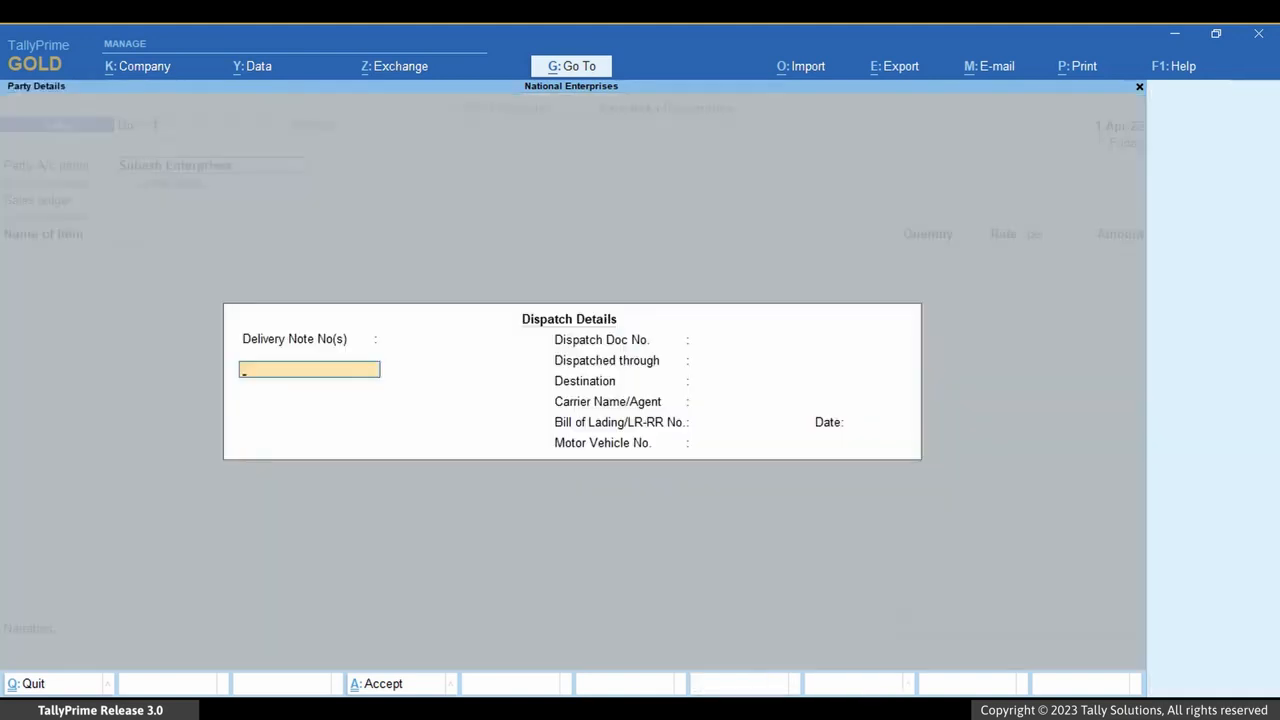
key("ctrl+a")
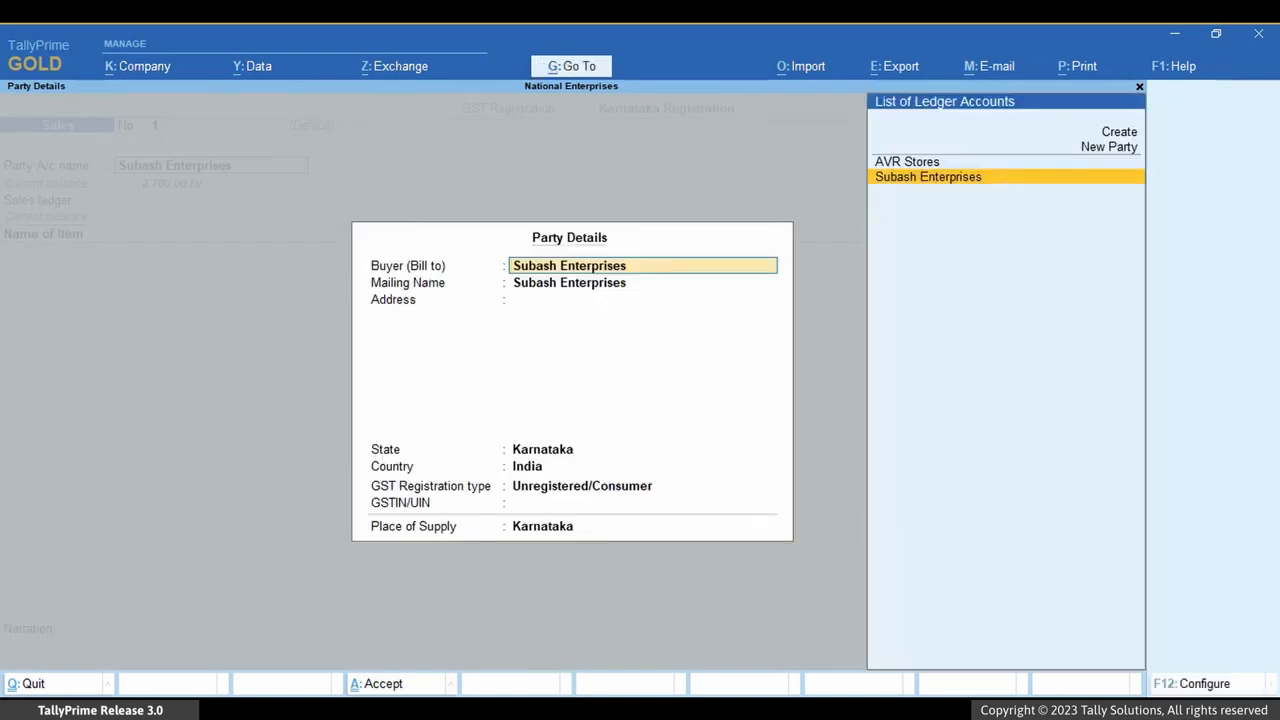
key("ctrl+a")
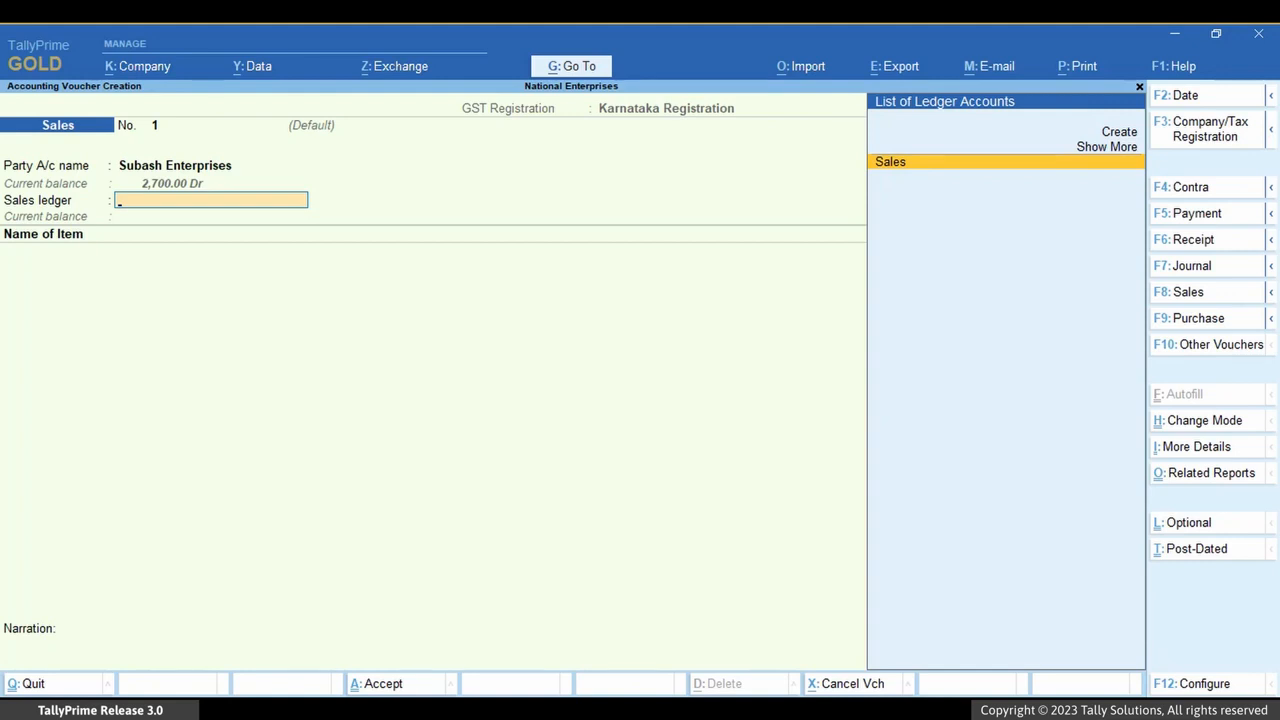
key("Return")
key("Return")
type("10")
key("Return")
type("900")
Add the CGST and SGST ledgers to the voucher and save it.
key("Return")
key("Return")
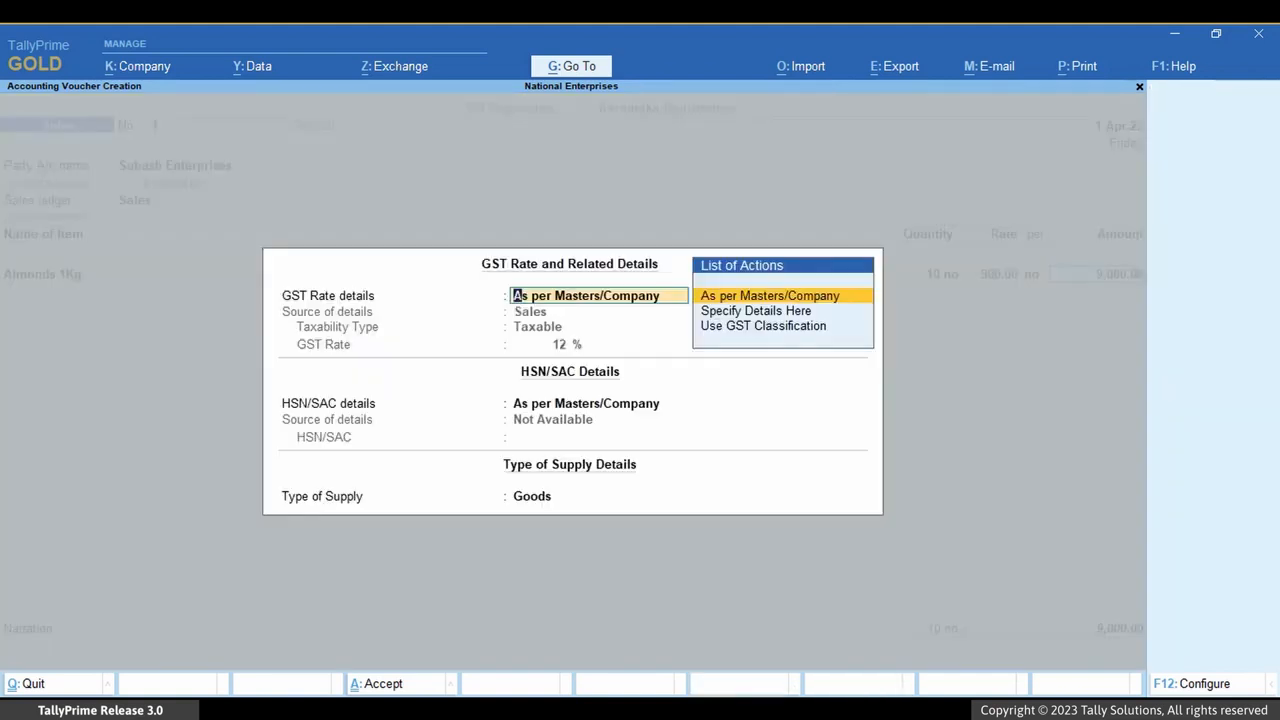
key("ctrl+a")
key("Return")
type("C")
key("Return")
key("Return")
type("S")
key("Return")
key("Return")
key("Return")
key("Return")
key("Return")
key("Return")
key("Return")
key("Return")
key("Return")
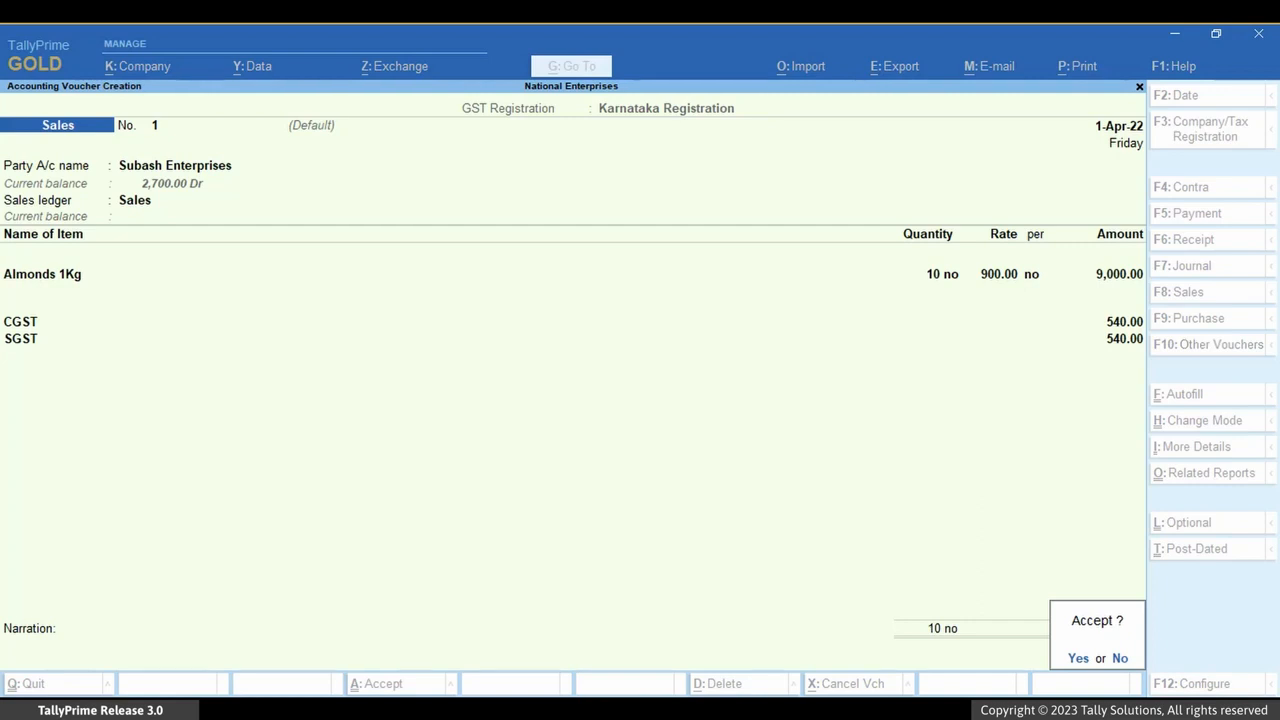
key("Return")
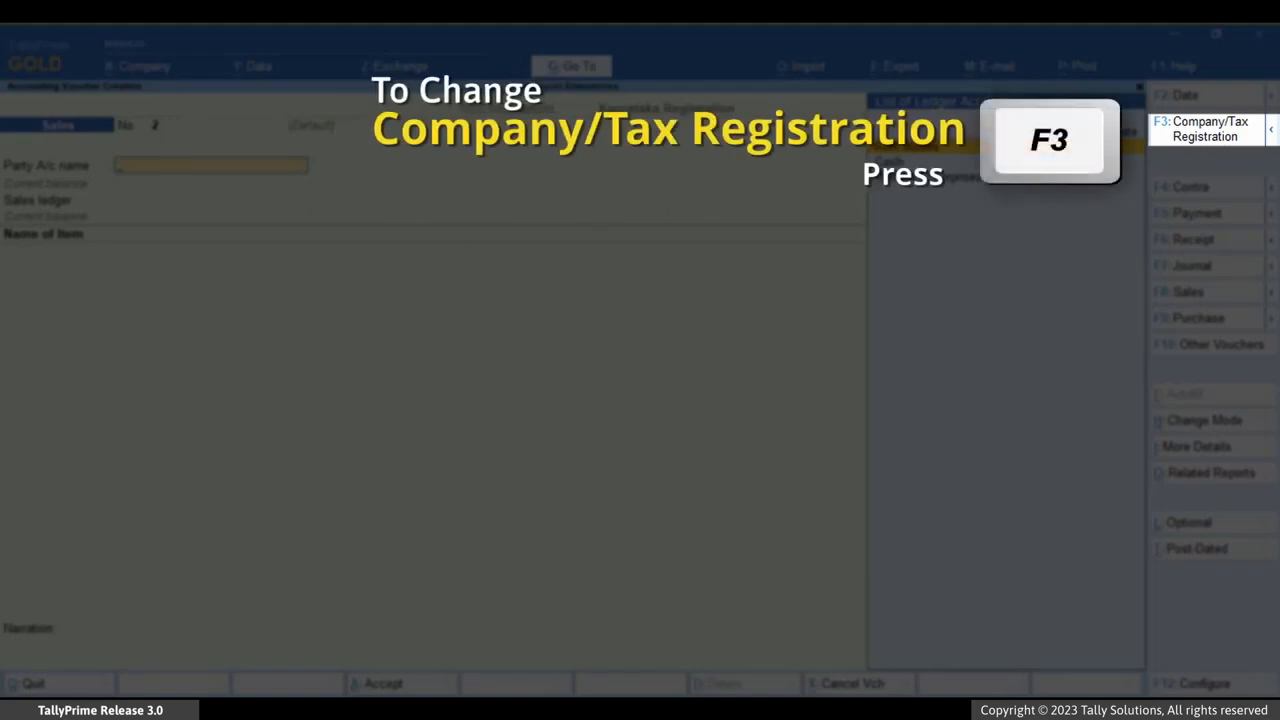
Switch the next voucher to Tamil Nadu Registration and keep TN Series with the system voucher number in its GST registration details.
key("F3")
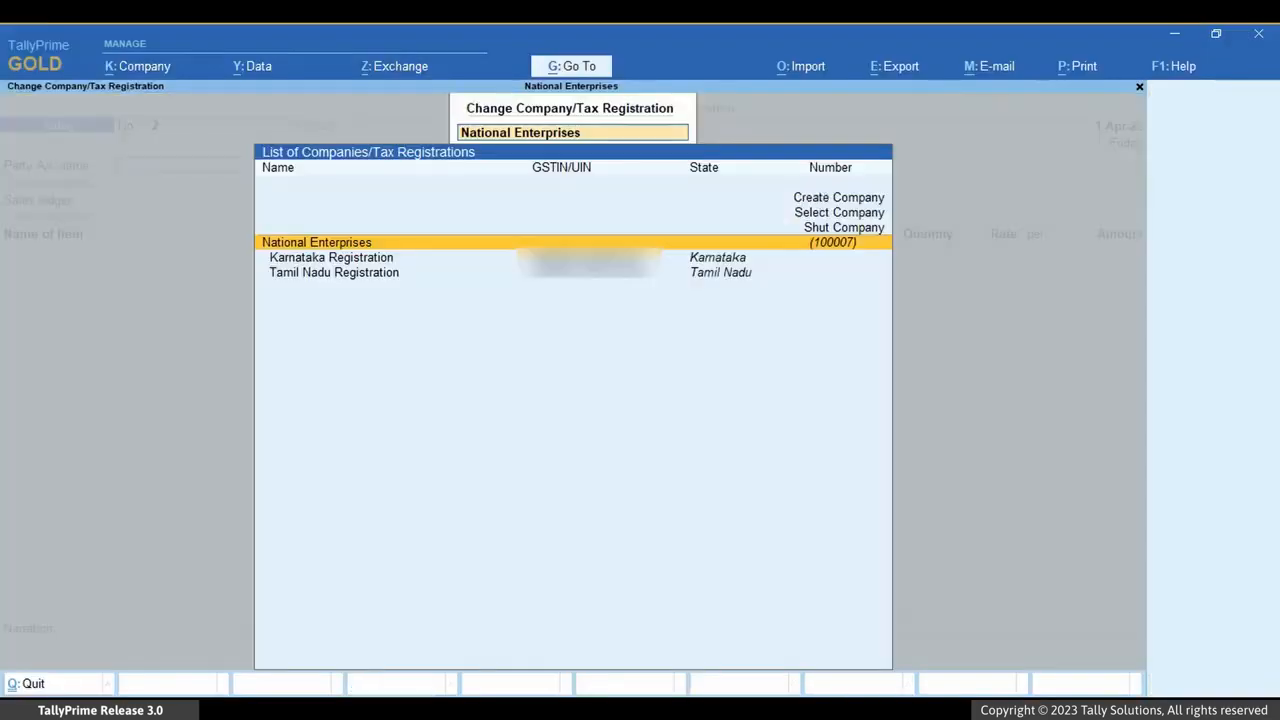
key("Down")
key("Down")
key("Return")
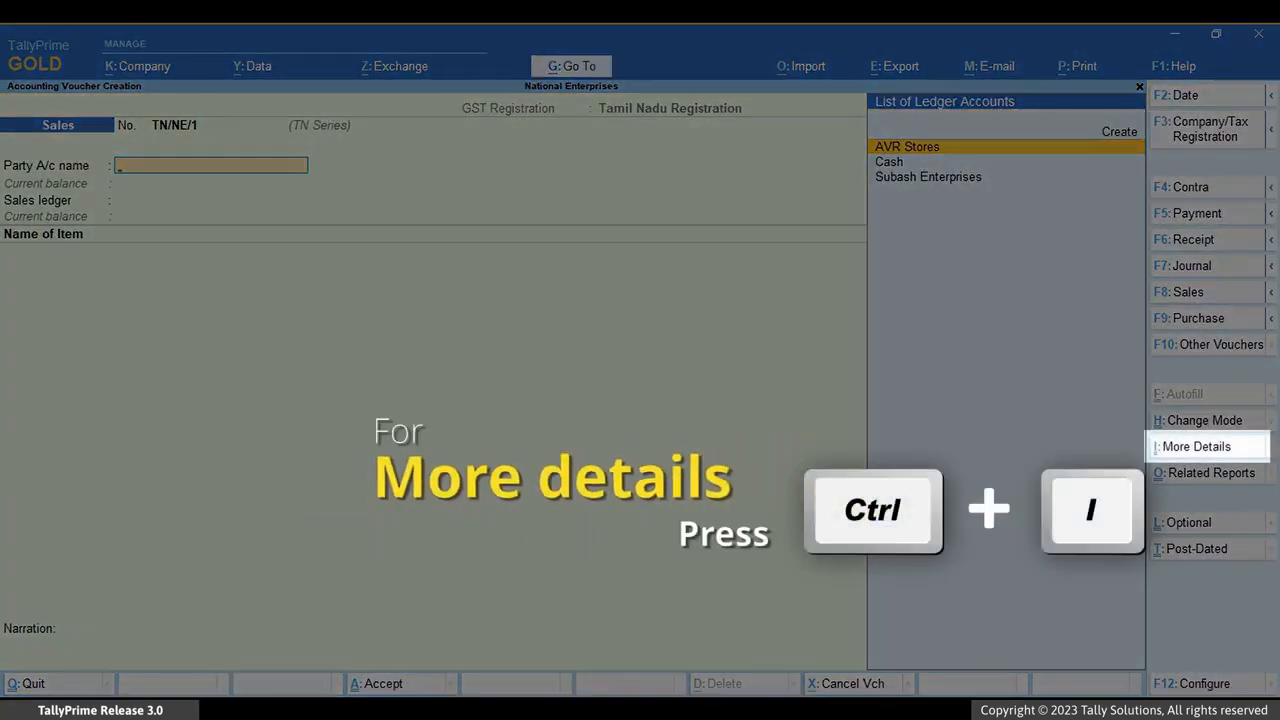
key("ctrl+i")
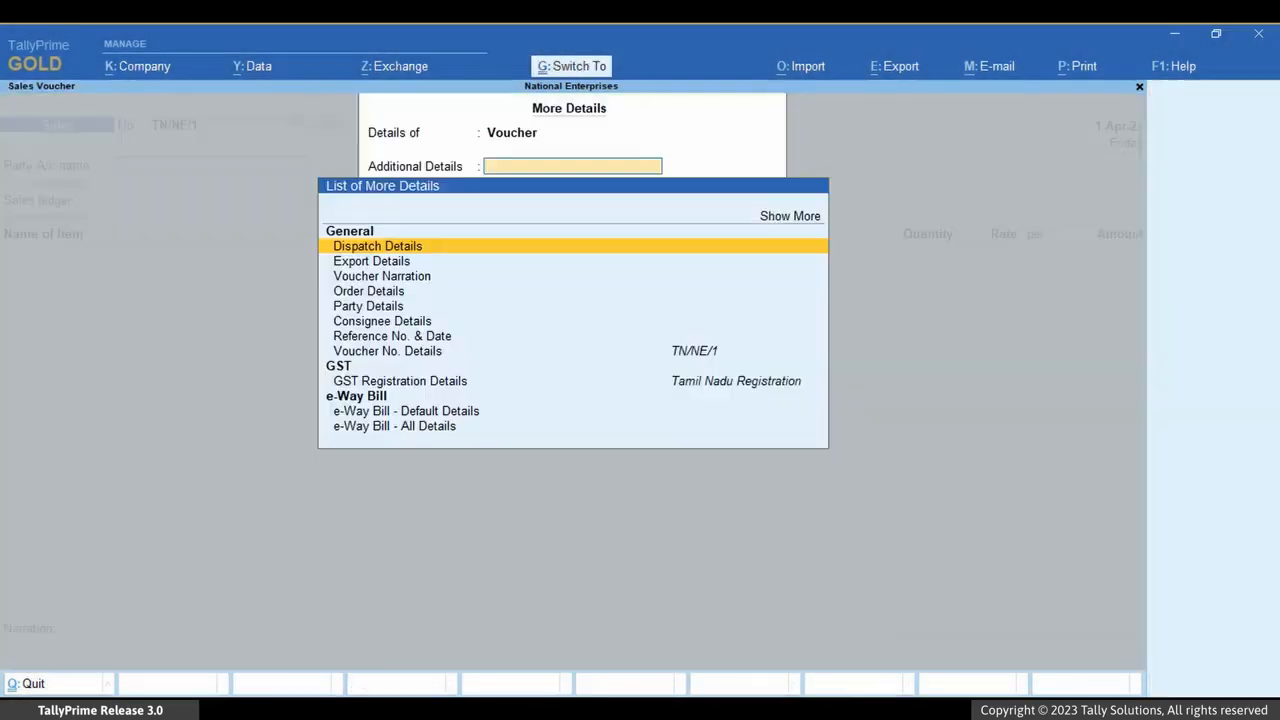
key("Down")
key("Down")
key("Down")
key("Down")
key("Down")
key("Down")
key("Down")
key("Down")
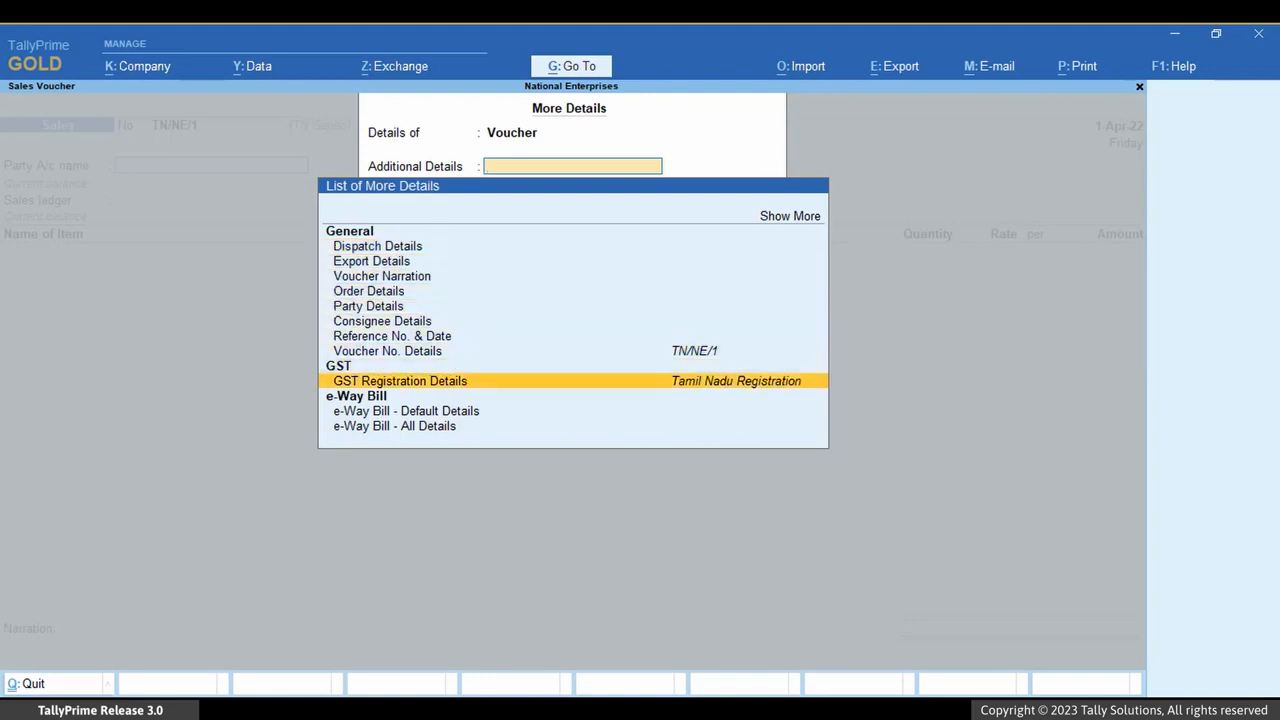
key("Return")
key("Return")
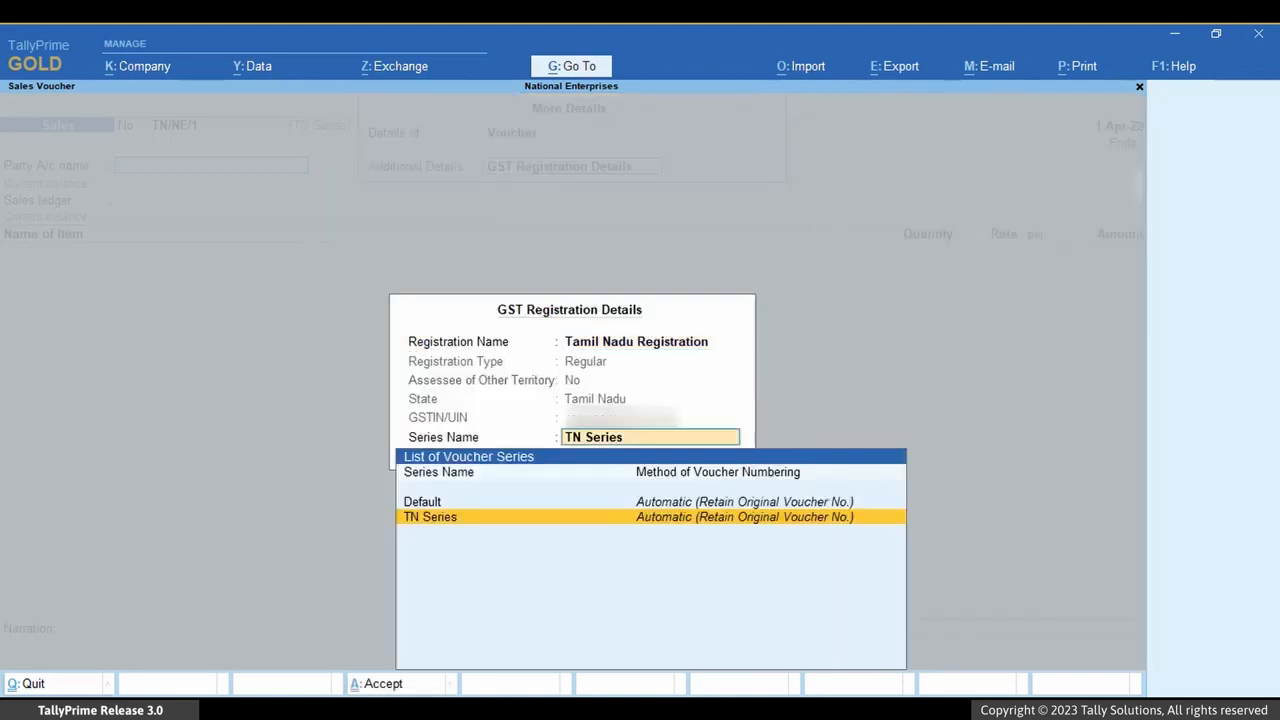
key("Return")
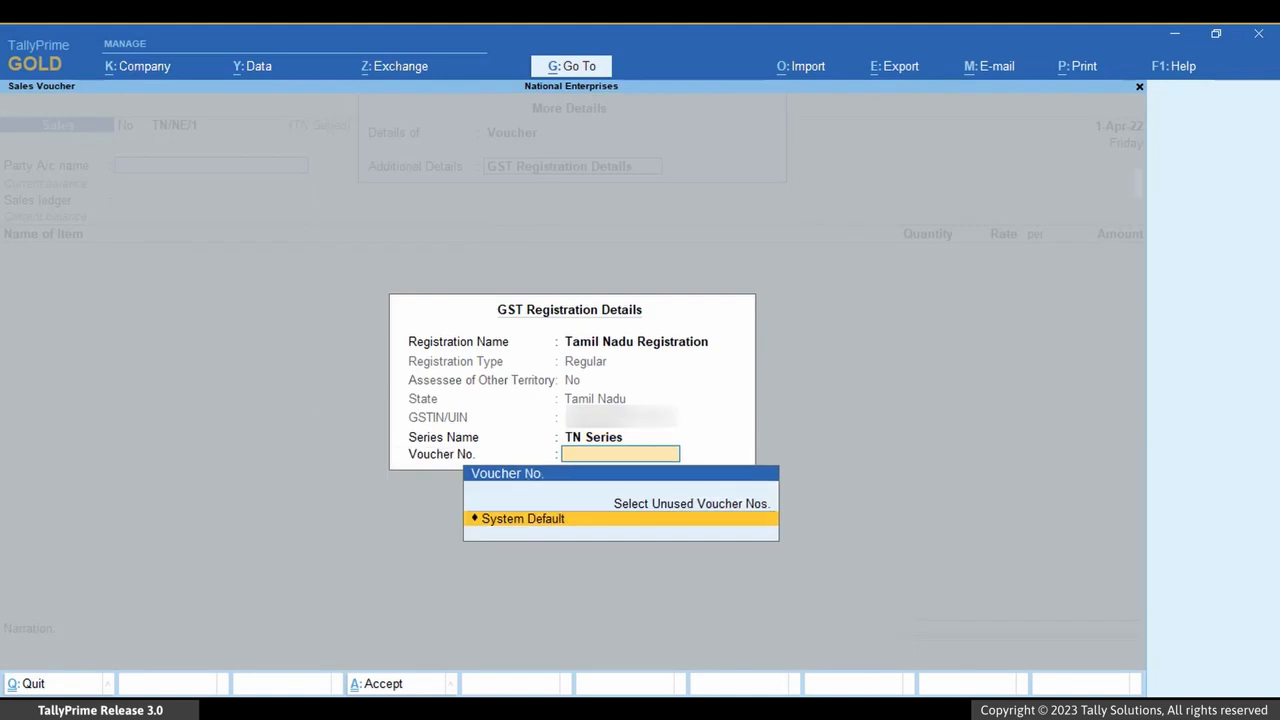
Enter AVR Stores as party, the Sales ledger, and 10 no of Almonds 1Kg at a rate of 900.
key("Return")
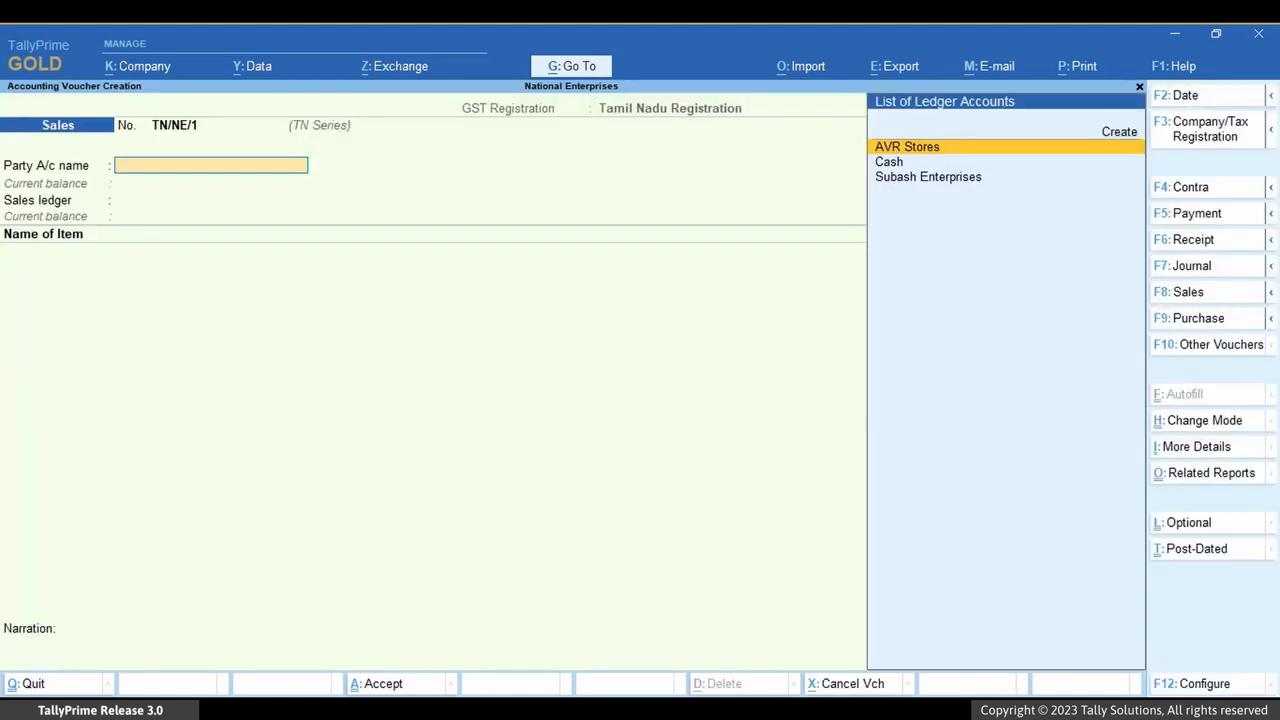
key("Return")
key("ctrl+a")
key("ctrl+a")
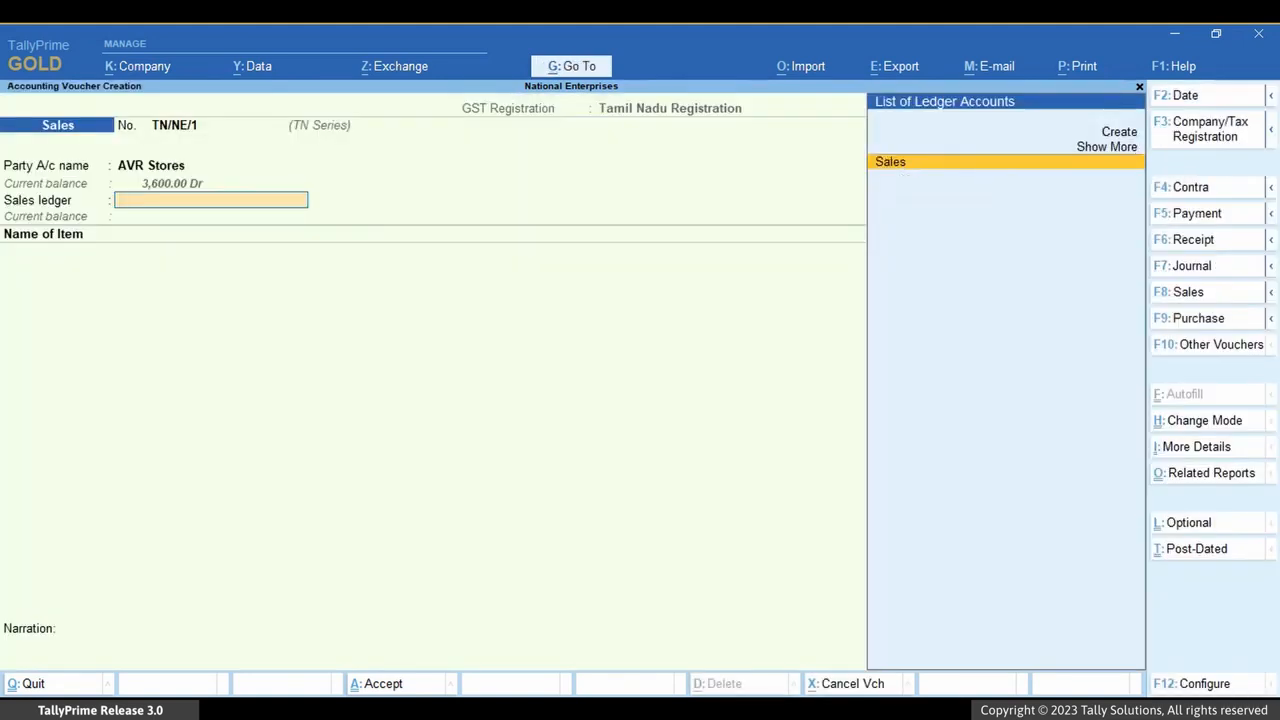
key("Return")
key("Down")
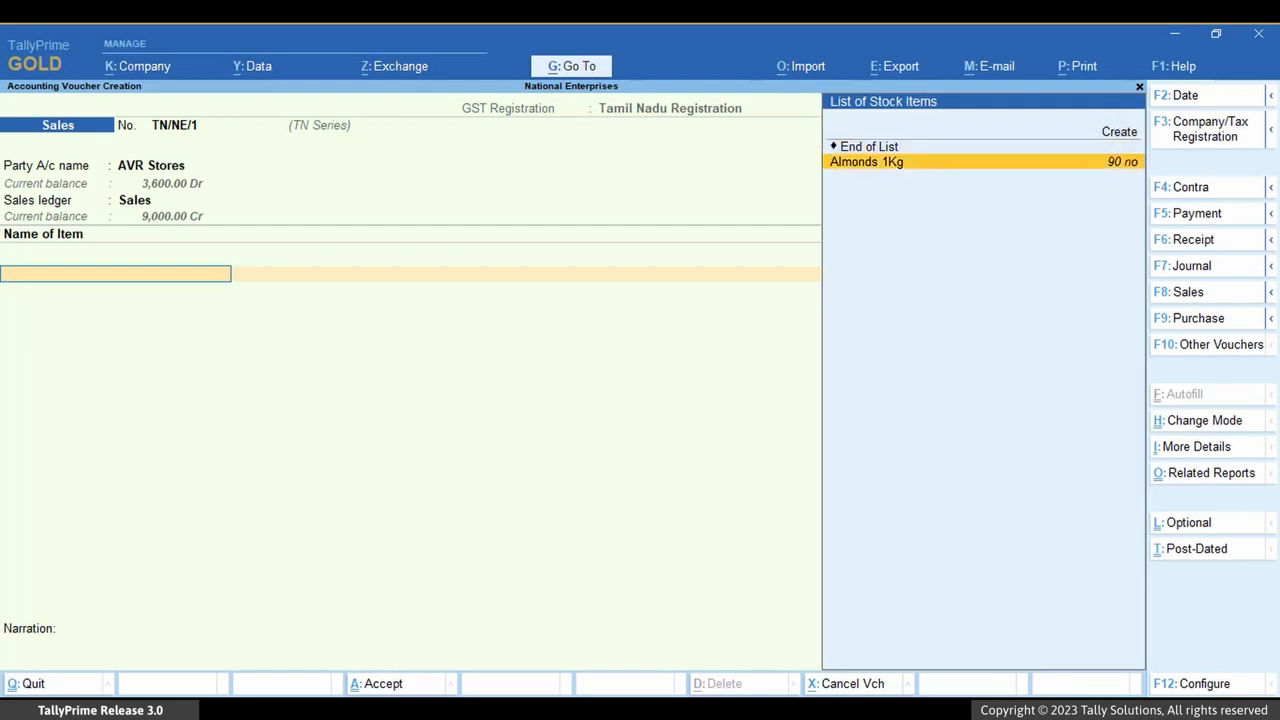
key("Return")
type("10")
key("Return")
Add the CGST and SGST ledgers to the Tamil Nadu sales voucher and save it.
key("Return")
key("Return")
key("ctrl+a")
key("Return")
key("Down")
key("Return")
key("Return")
type("Sg")
key("Return")
key("Return")
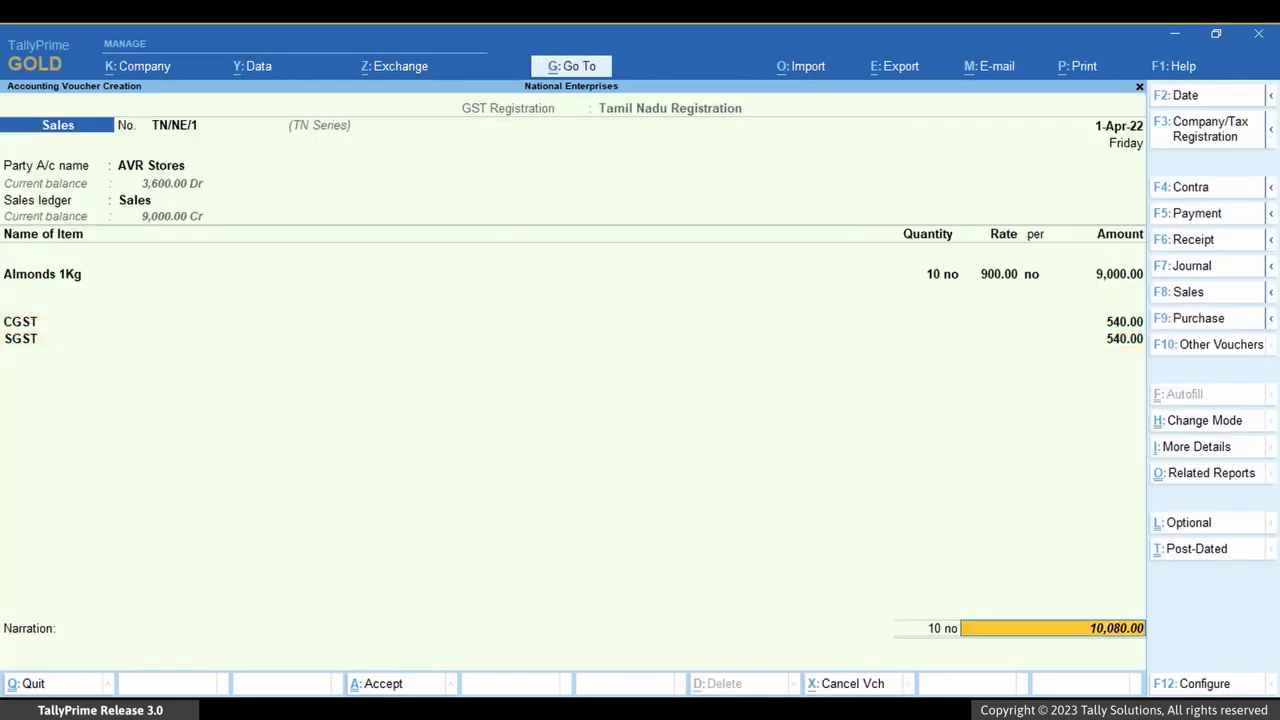
key("Return")
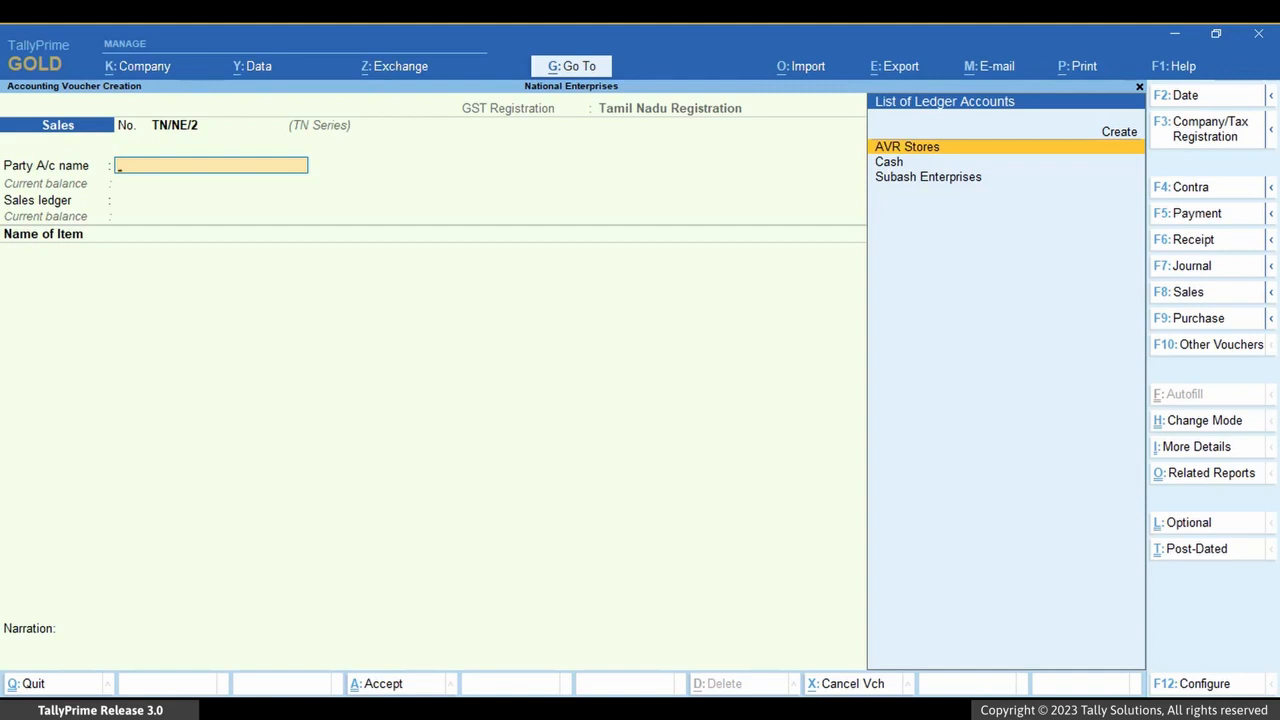
Alter the Journal voucher type to set its default GST registration to Karnataka Registration and save it.
key("alt+g")
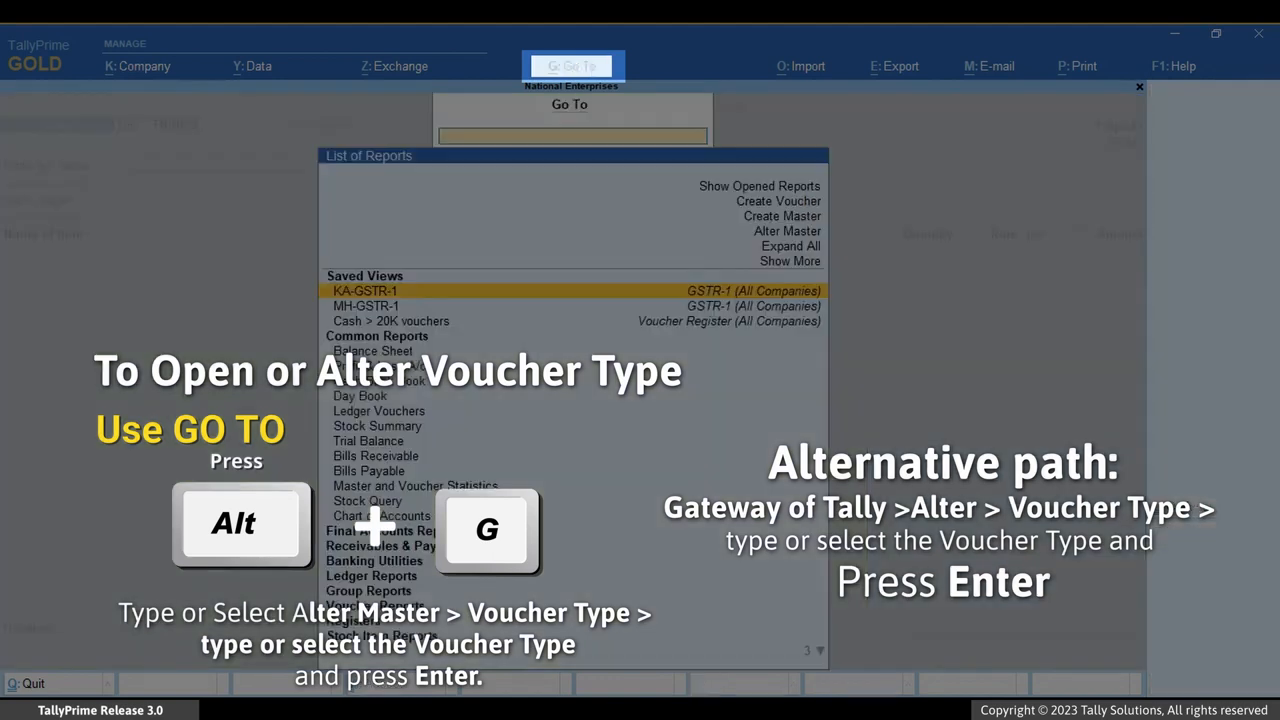
key("Up")
key("Up")
key("Up")
key("Return")
key("Down")
key("Down")
key("Down")
key("Return")
key("Down")
key("Down")
key("Down")
key("Return")
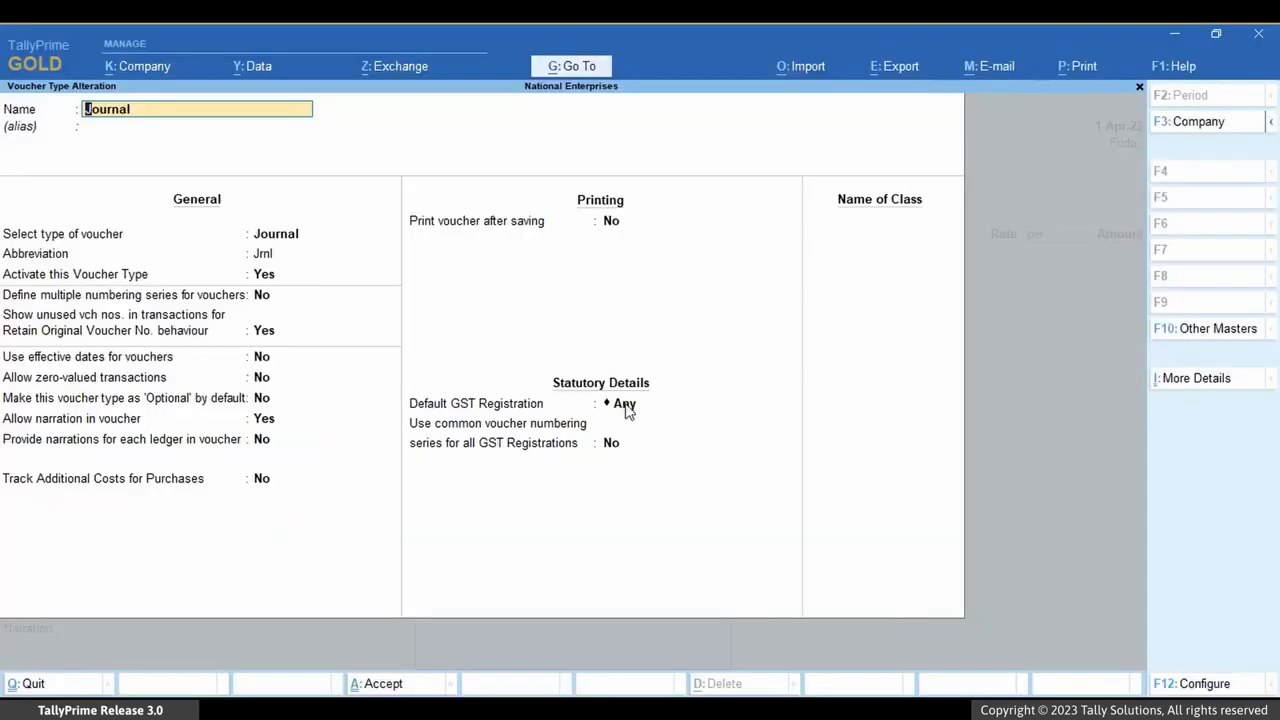
left_click(624, 404)
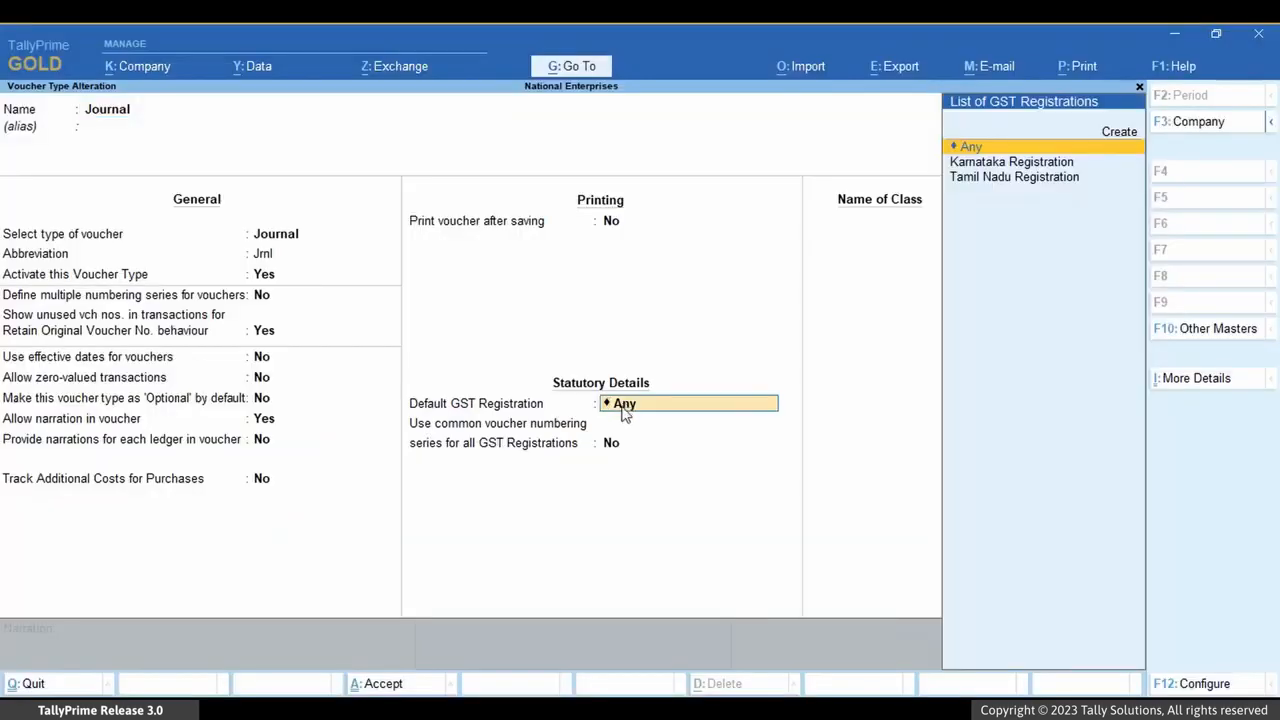
key("Down")
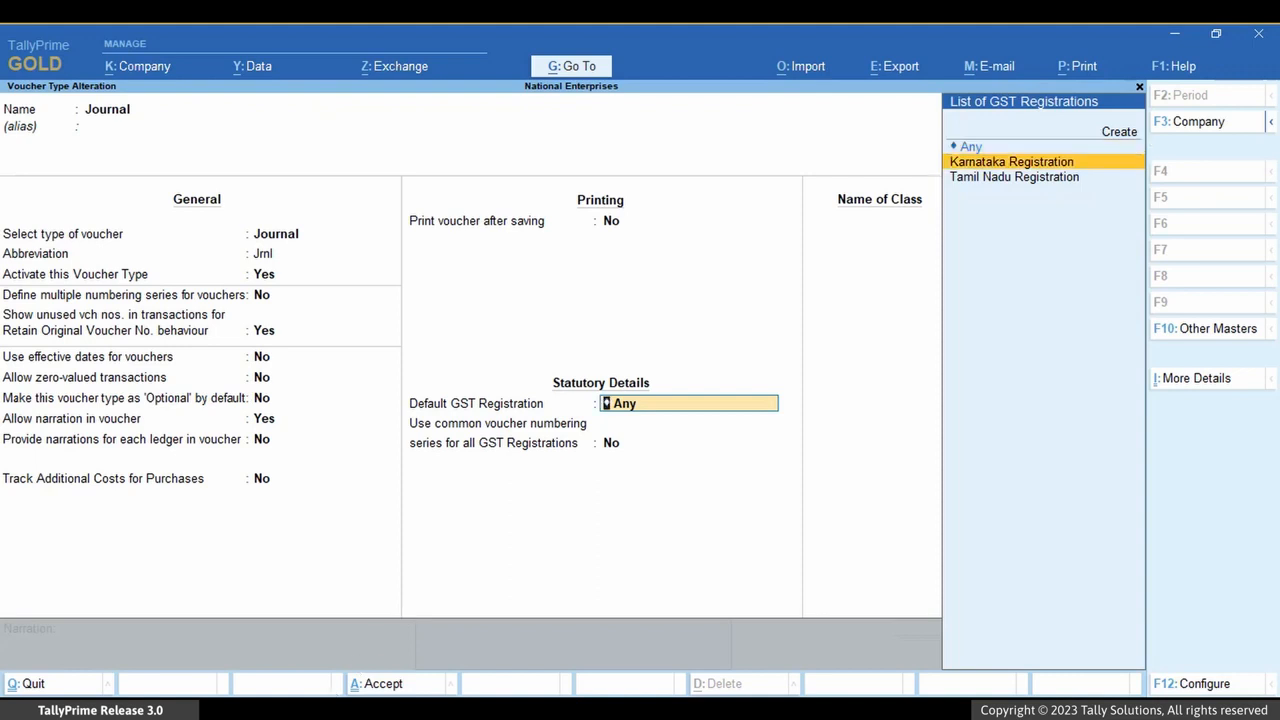
key("Return")
key("Return")
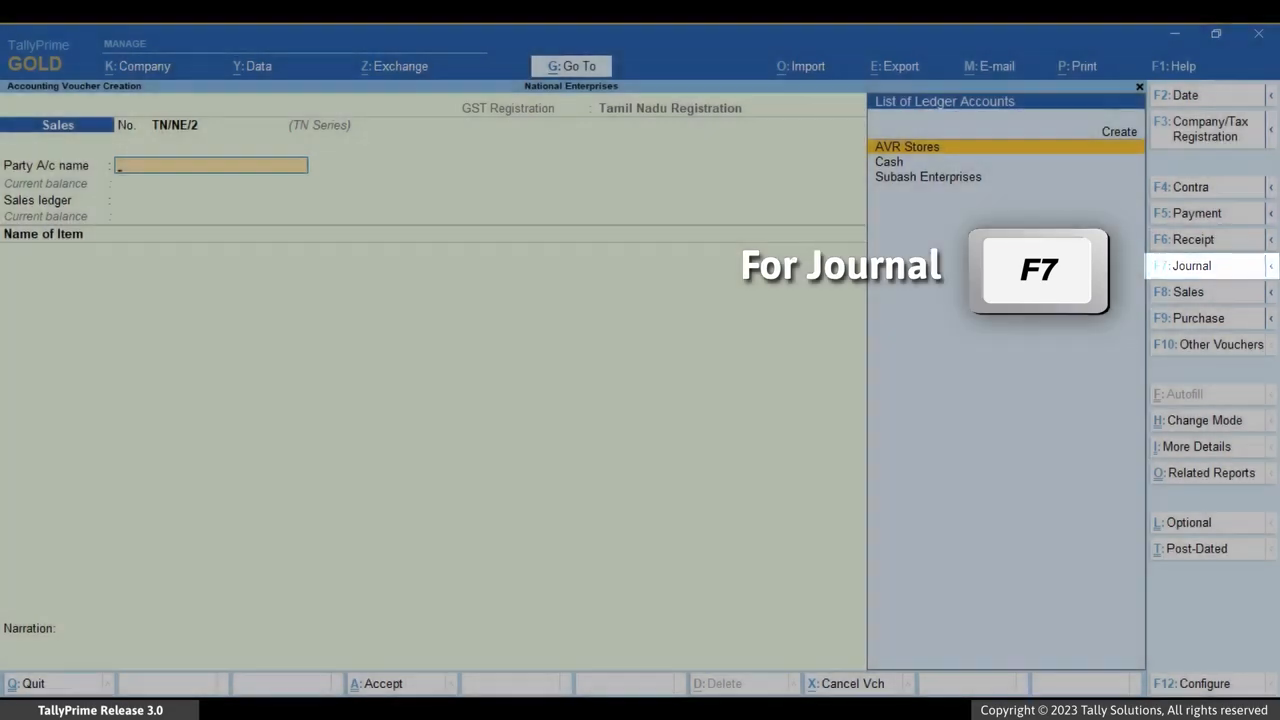
Open a Journal voucher and review the company/tax registration list for it.
key("F7")
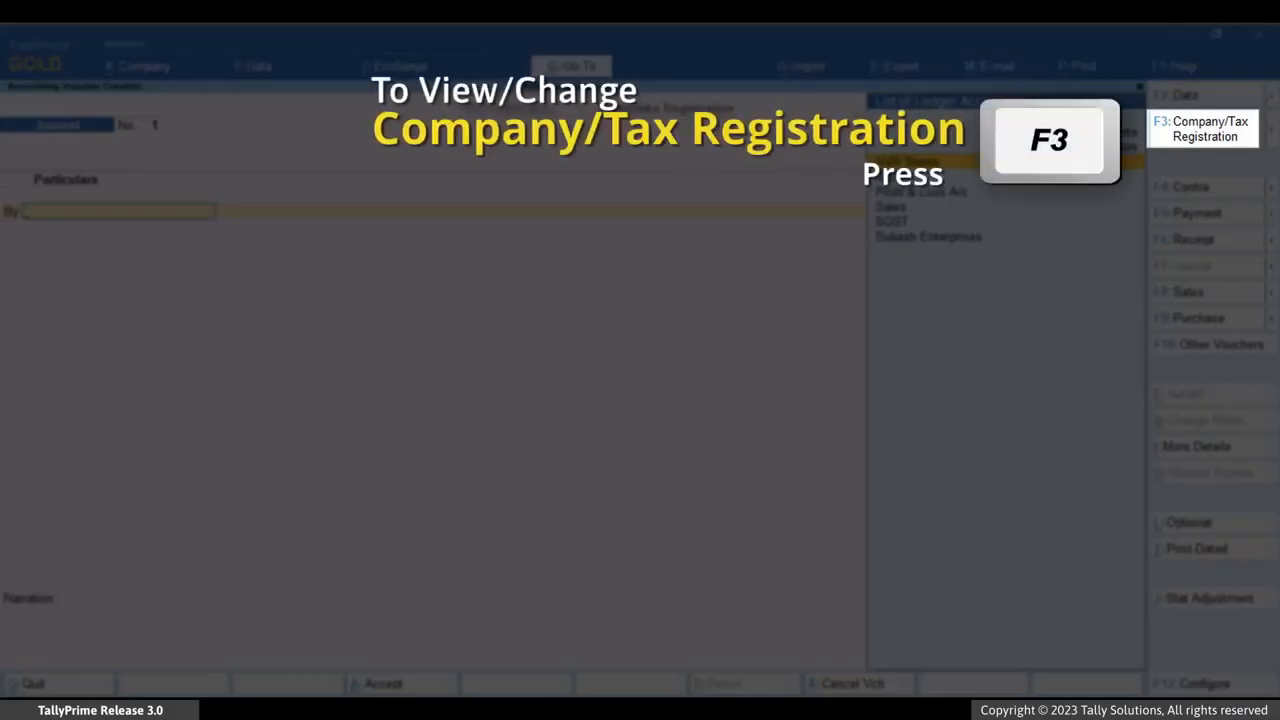
key("F3")
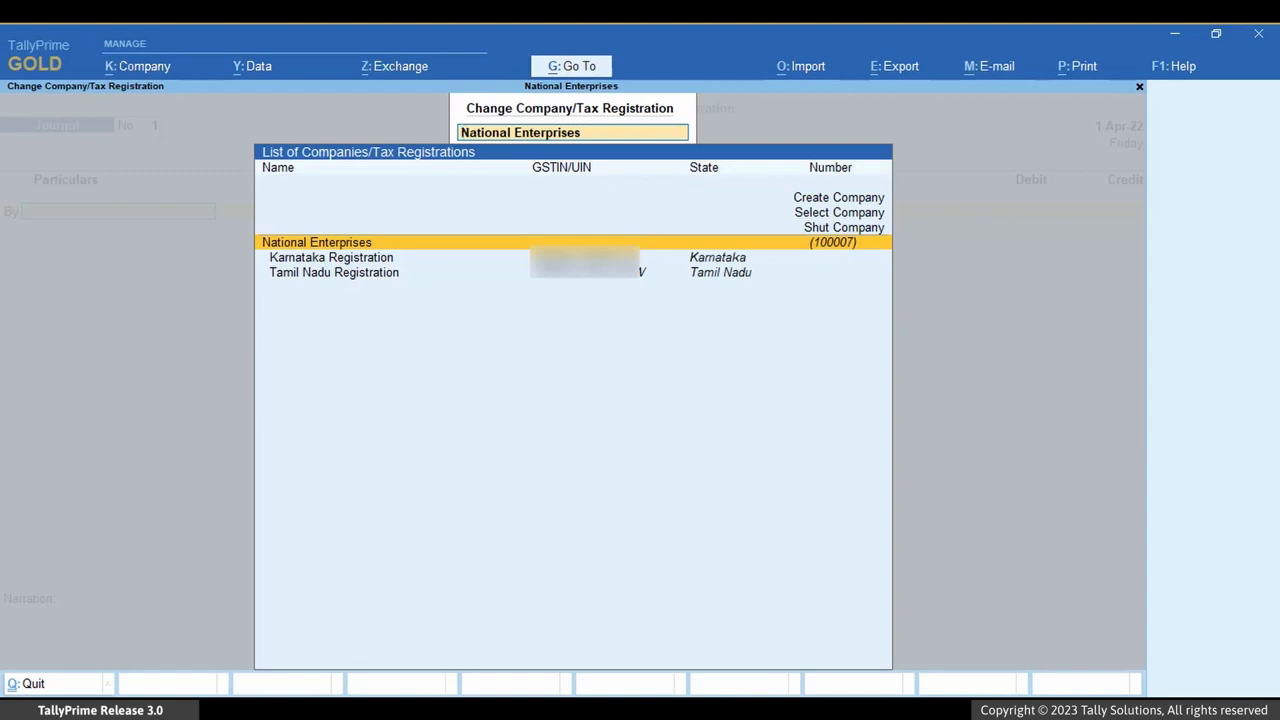
key("Down")
key("Down")
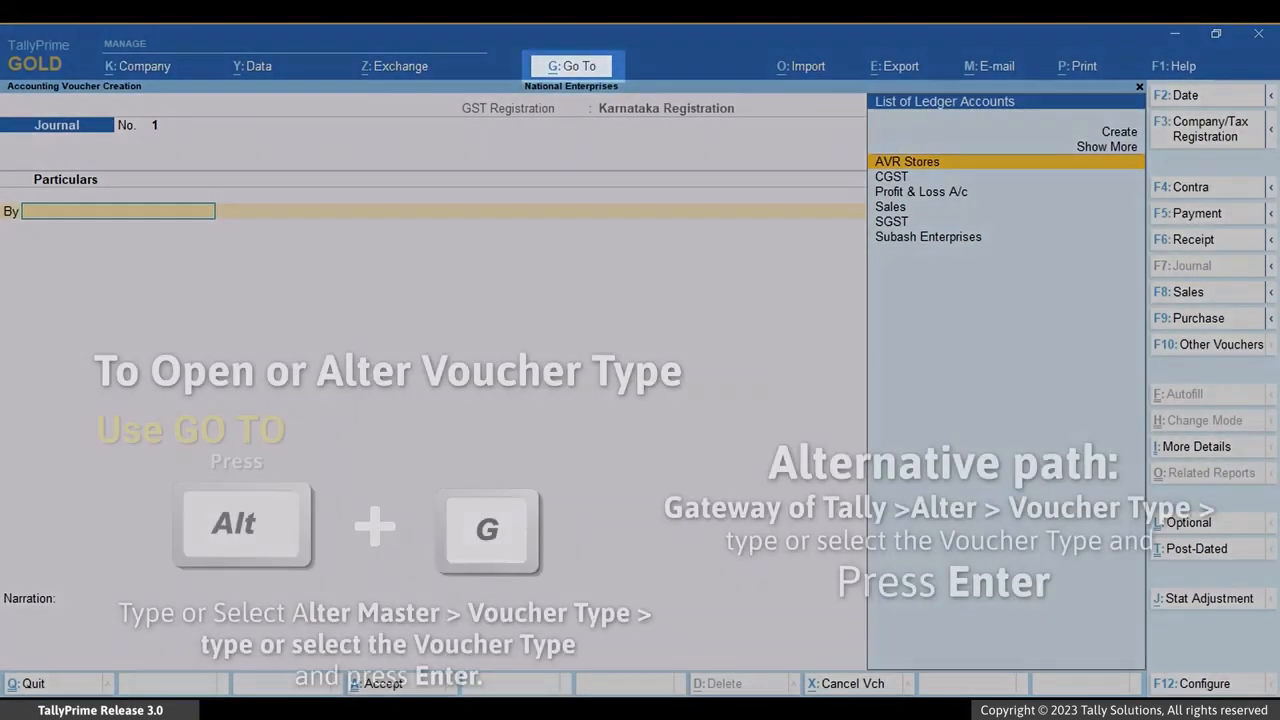
Alter the Receipt voucher type to use common voucher numbering series for all GST registrations, confirm, and save it.
key("alt")
key("alt+g")
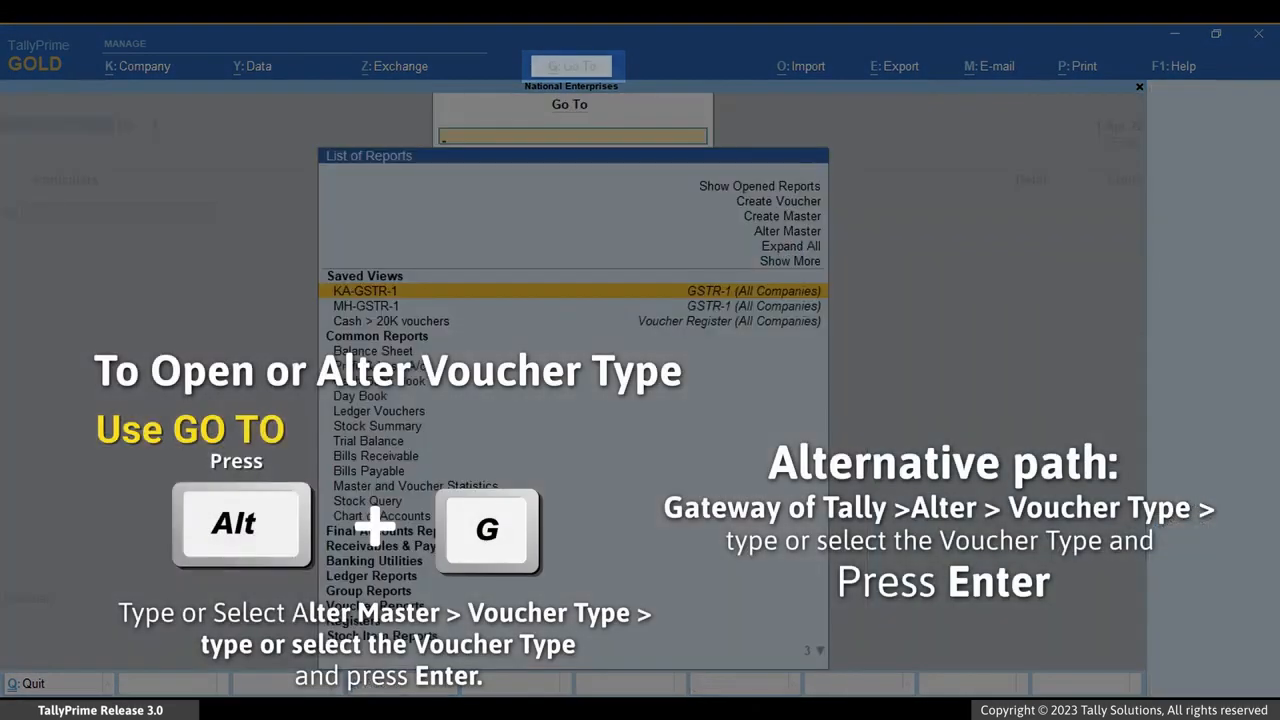
key("Up")
key("Up")
key("Up")
key("Return")
key("Down")
key("Down")
key("Down")
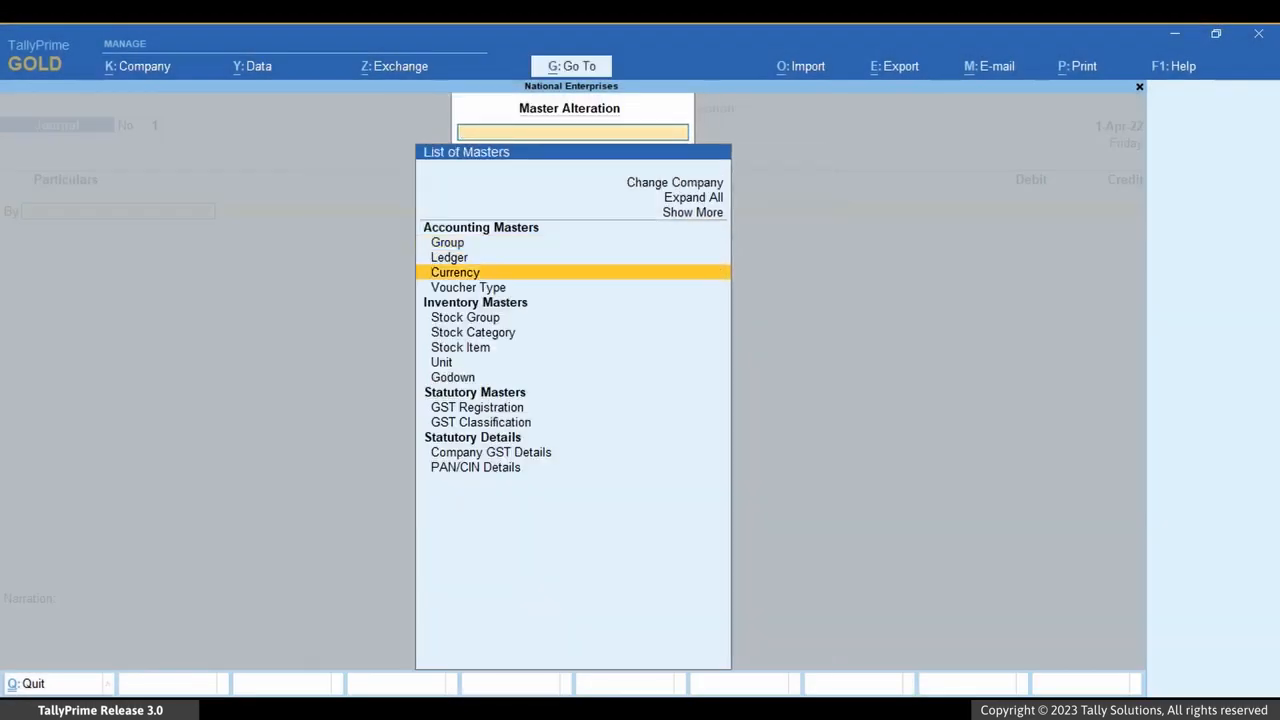
key("Return")
key("Down")
key("Down")
key("Down")
key("Down")
key("Down")
key("Down")
key("Down")
key("Down")
key("Down")
key("Down")
key("Down")
key("Down")
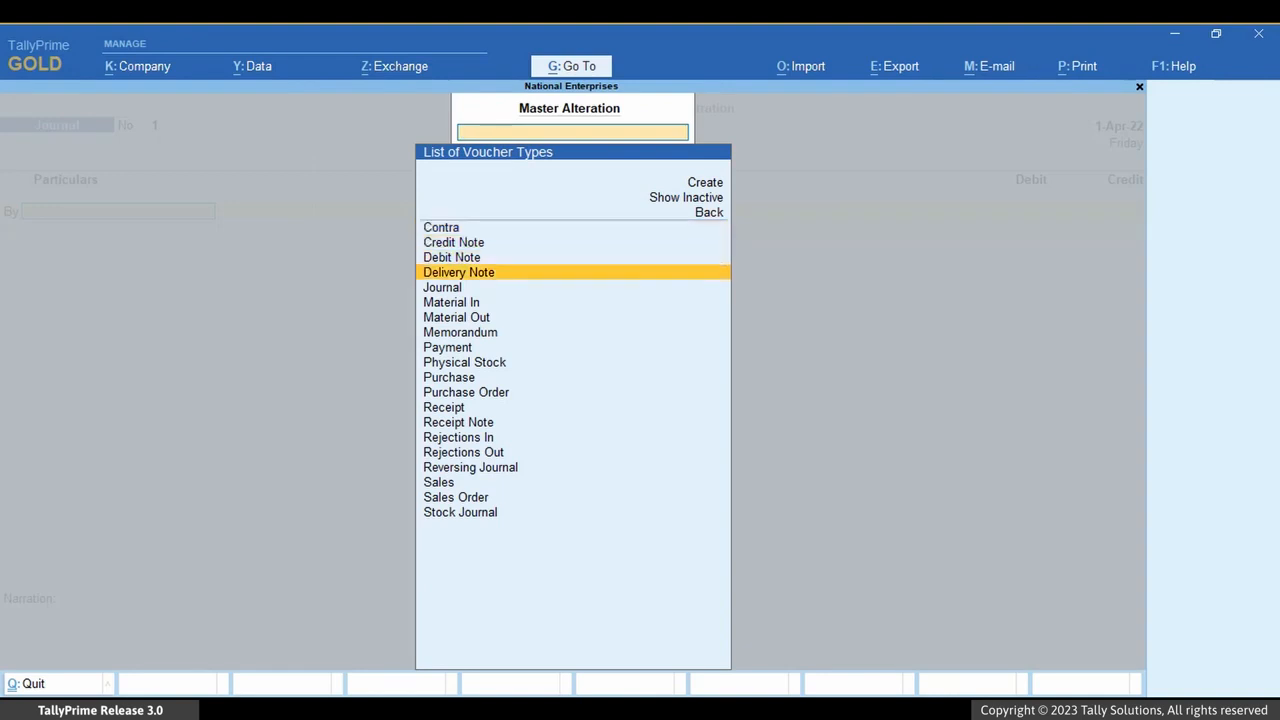
key("Return")
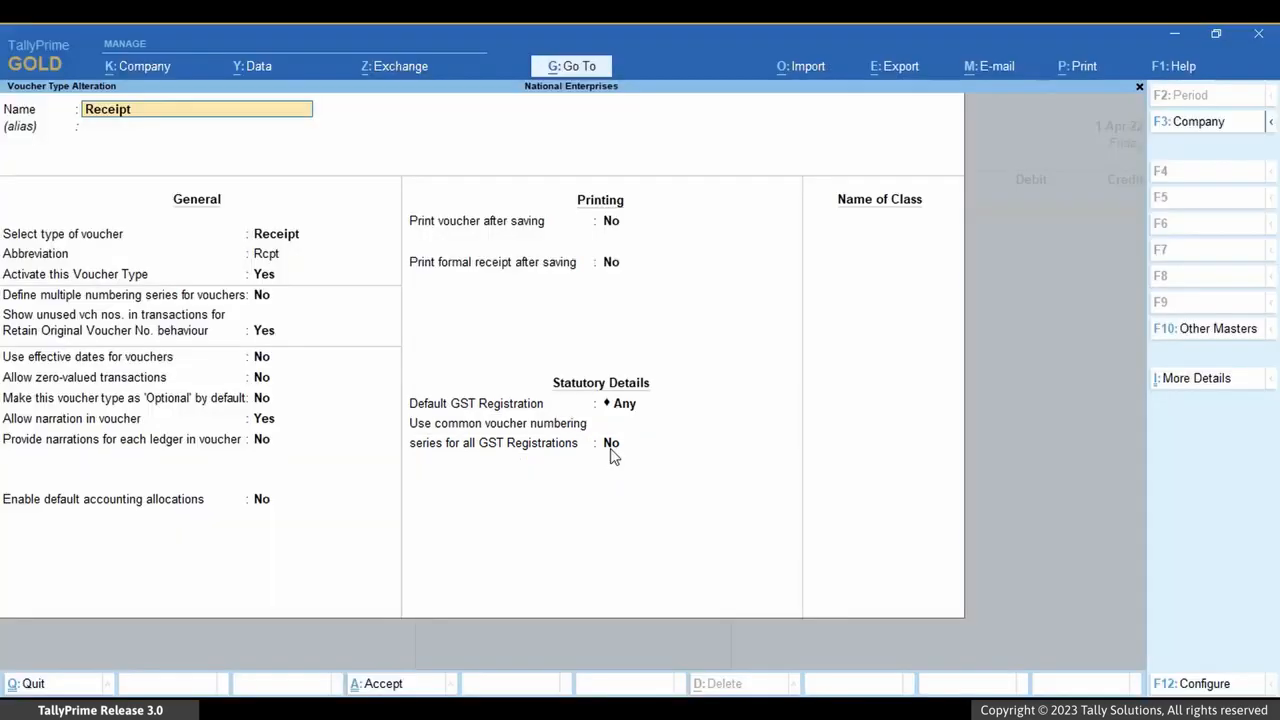
left_click(608, 448)
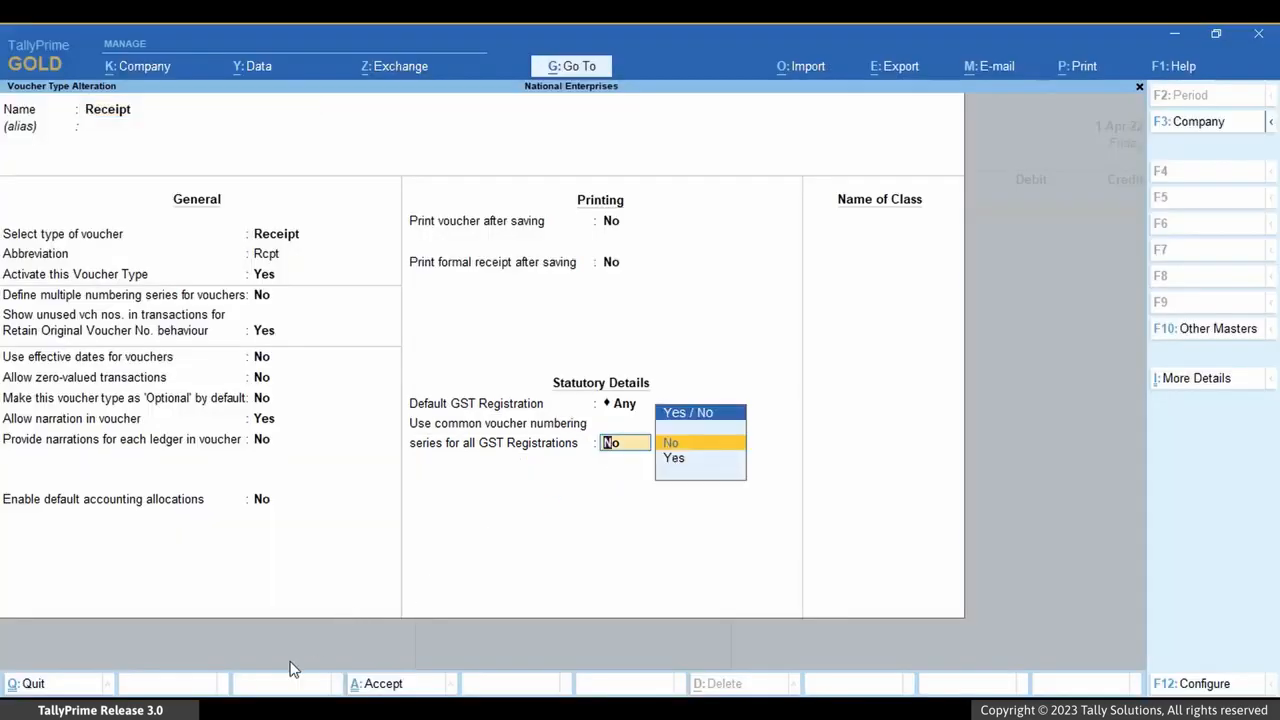
key("Down")
key("Return")
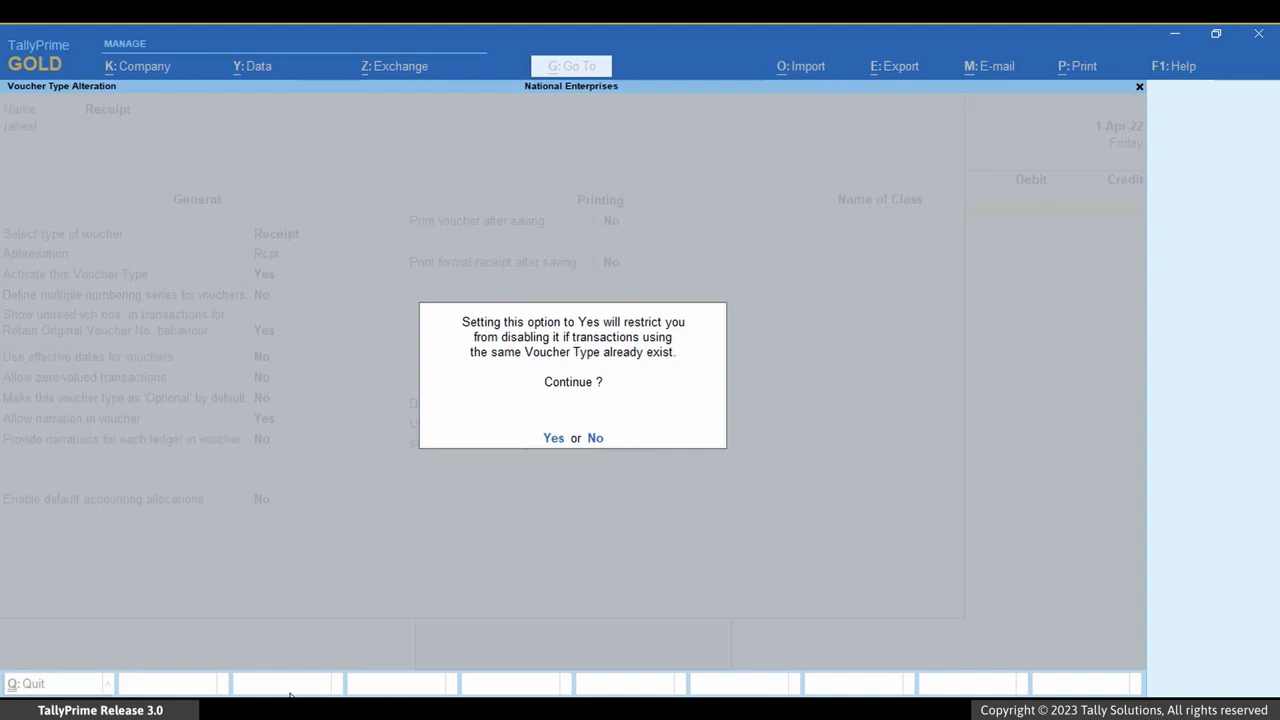
left_click(550, 442)
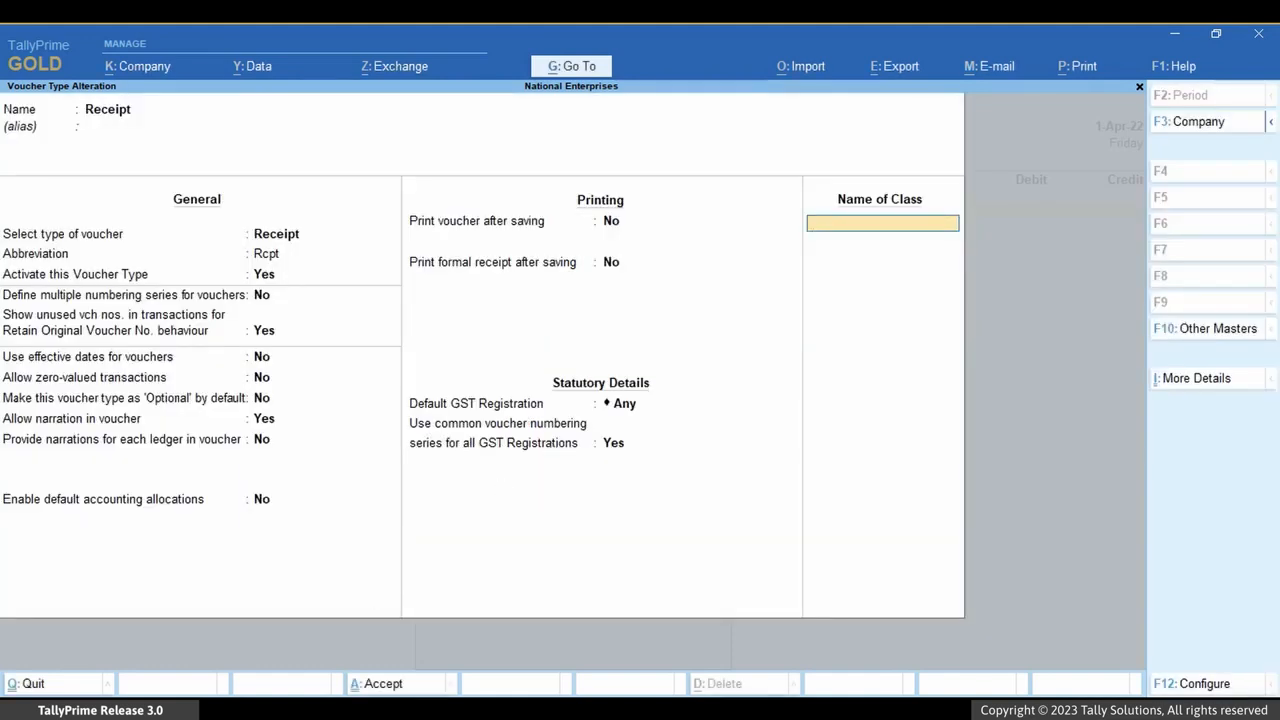
key("Return")
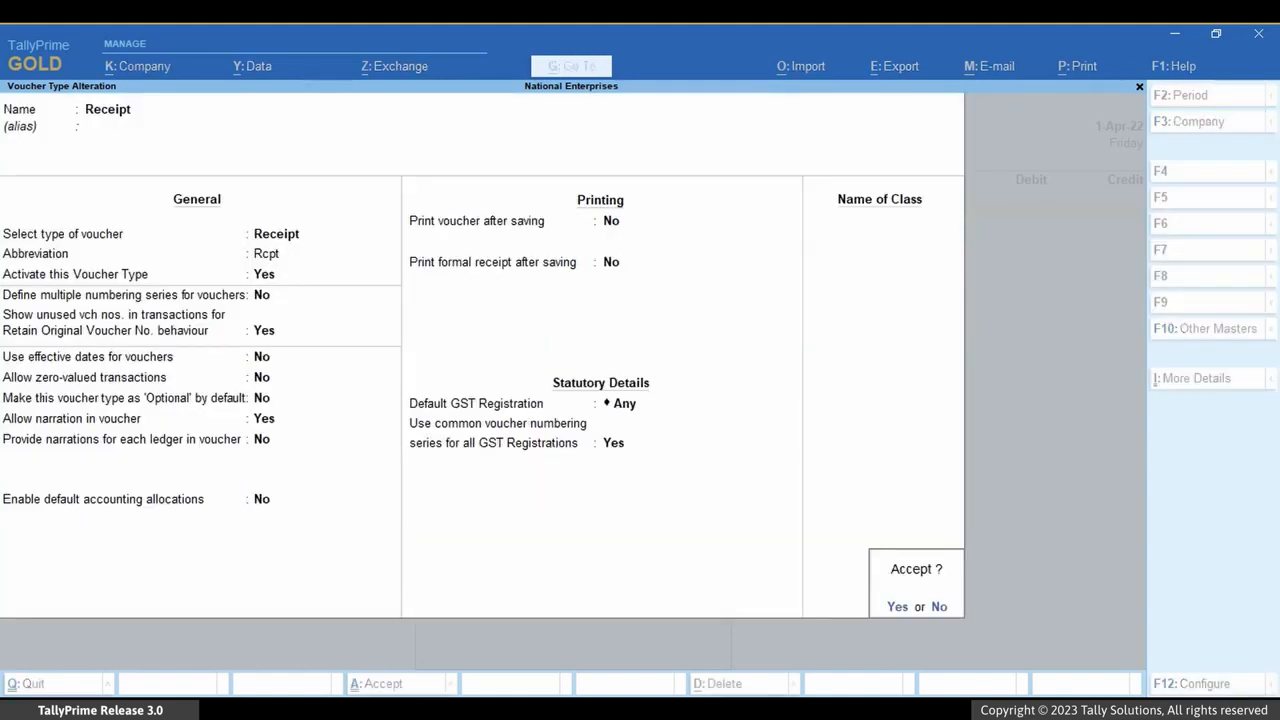
key("Return")
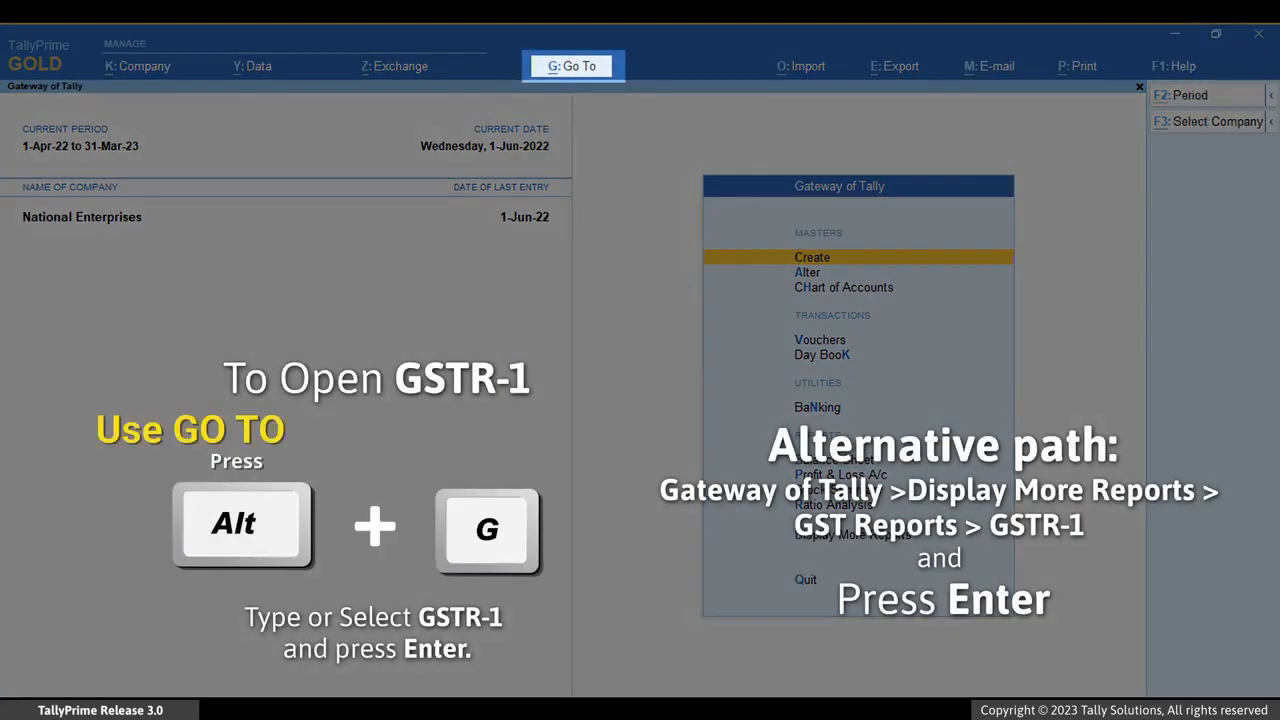
Open the GSTR-1 report and select National Enterprises in the company/tax registration list.
key("alt+g")
type("Gst")
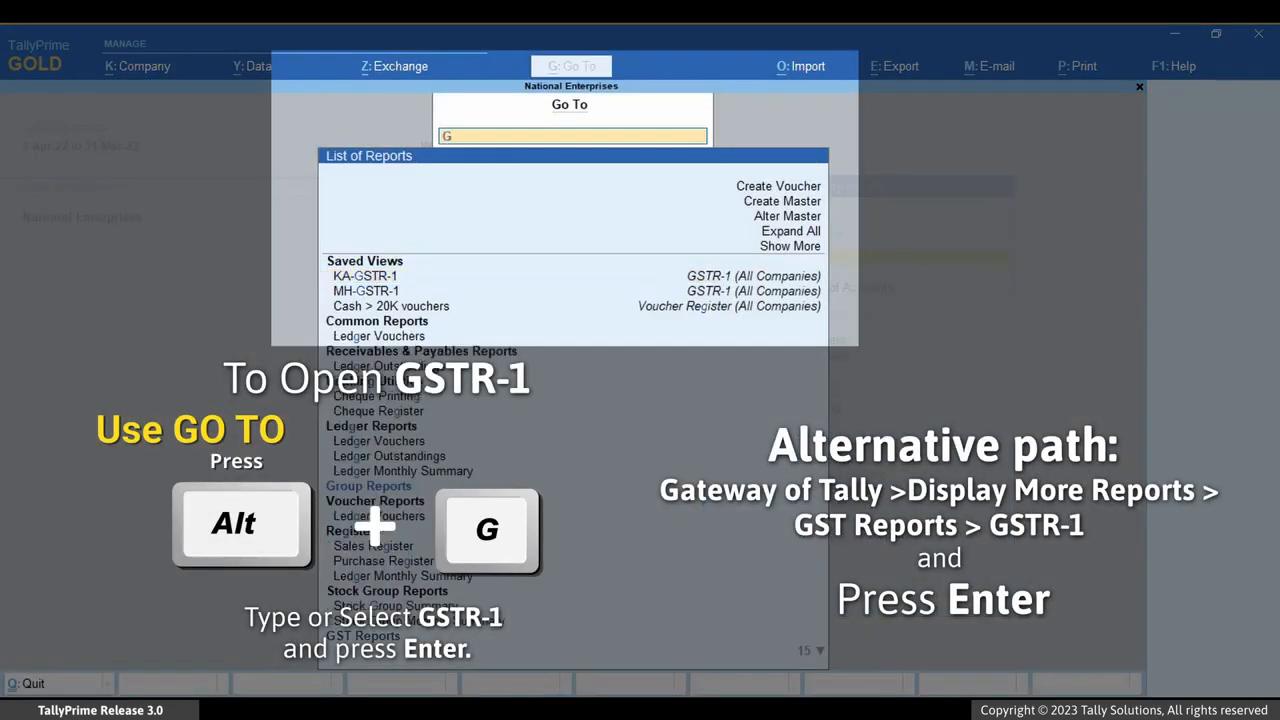
type("r")
key("Down")
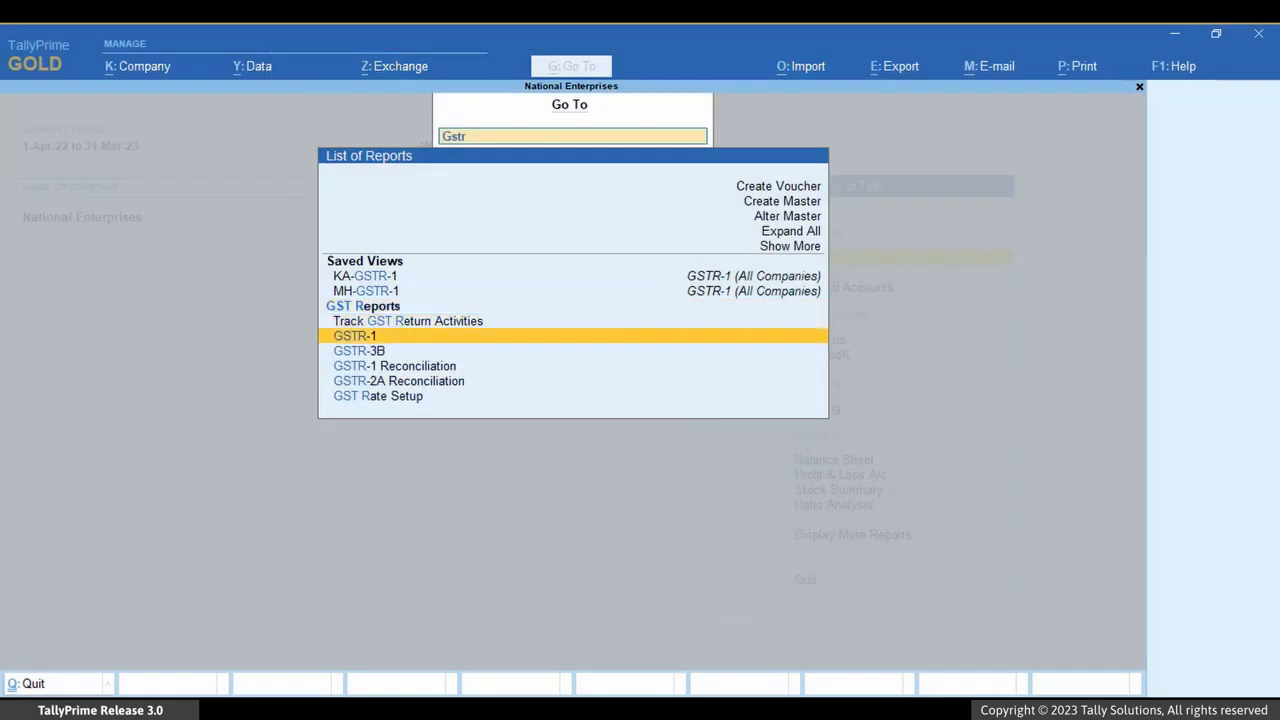
key("Return")
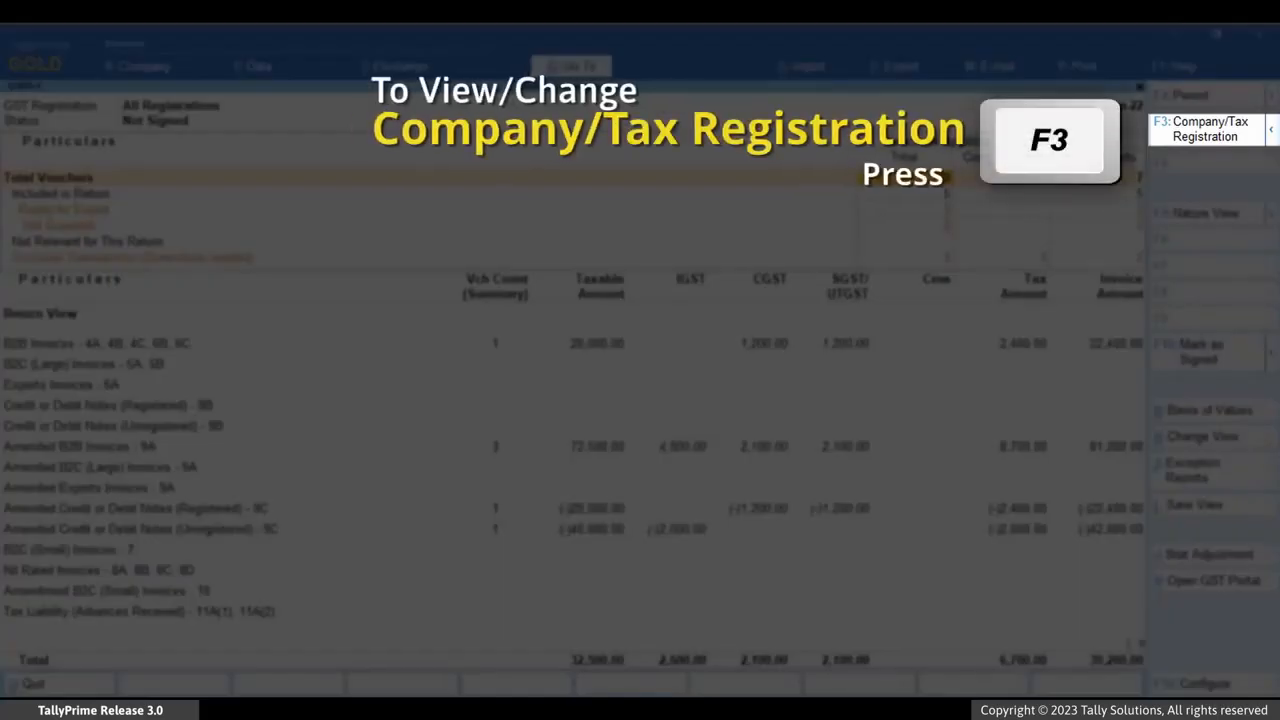
key("F3")
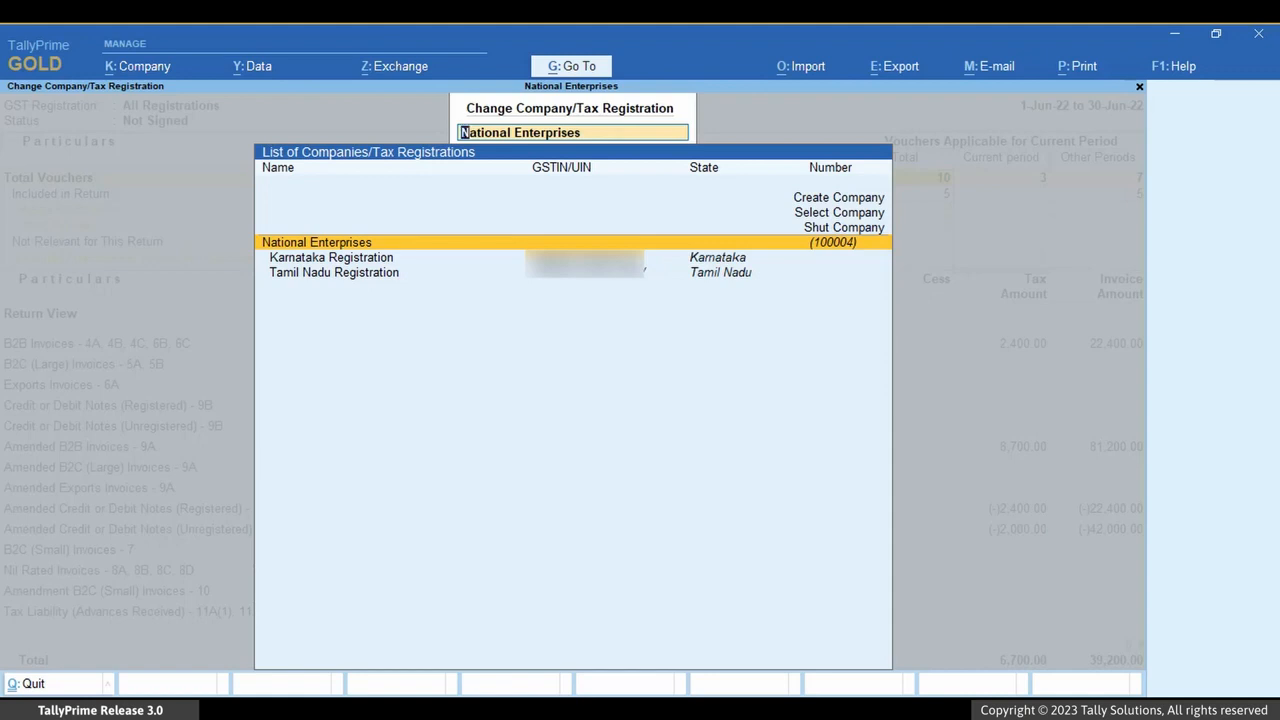
key("Down")
key("Return")
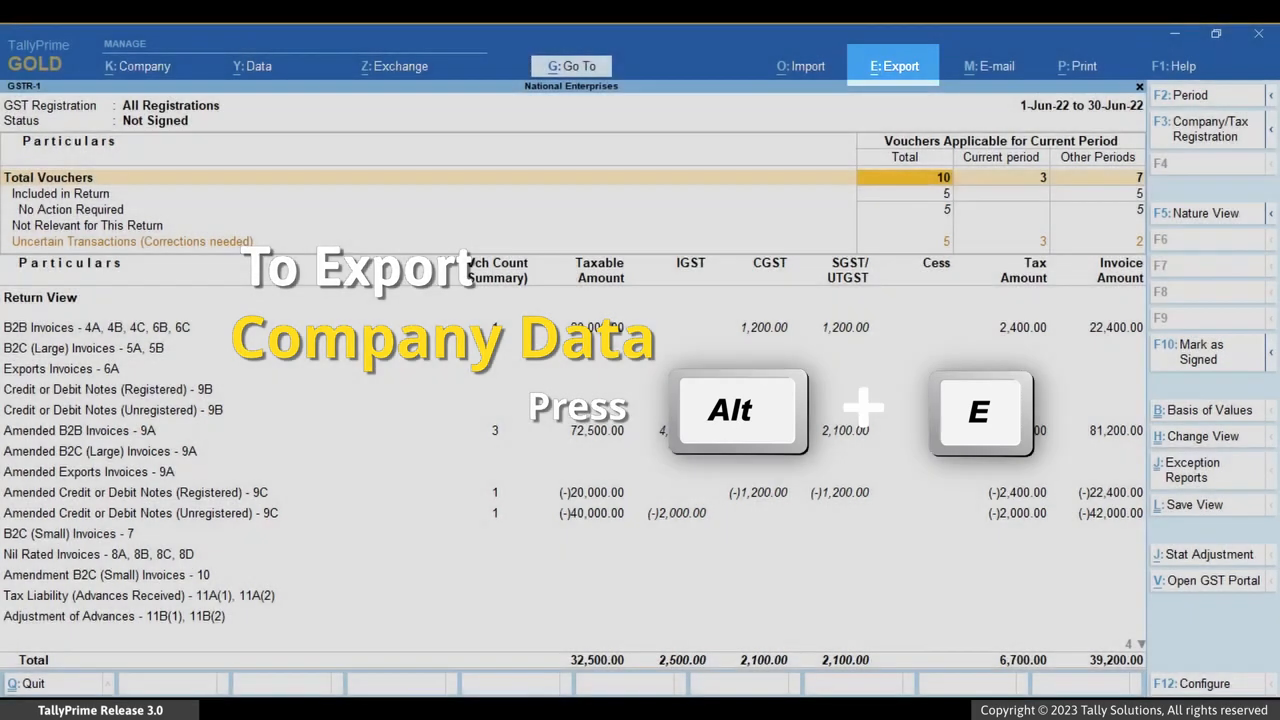
Open the GST Returns export screen for GSTR-1.
key("alt+e")
key("Down")
key("Down")
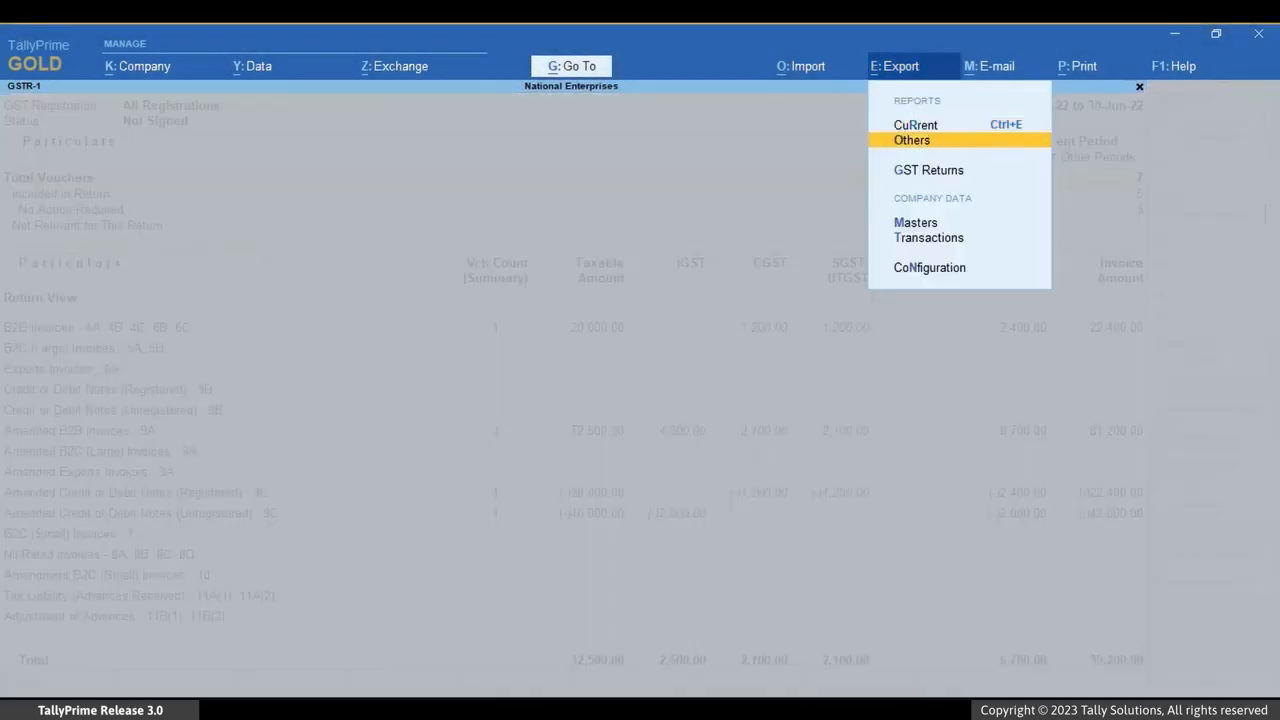
key("Return")
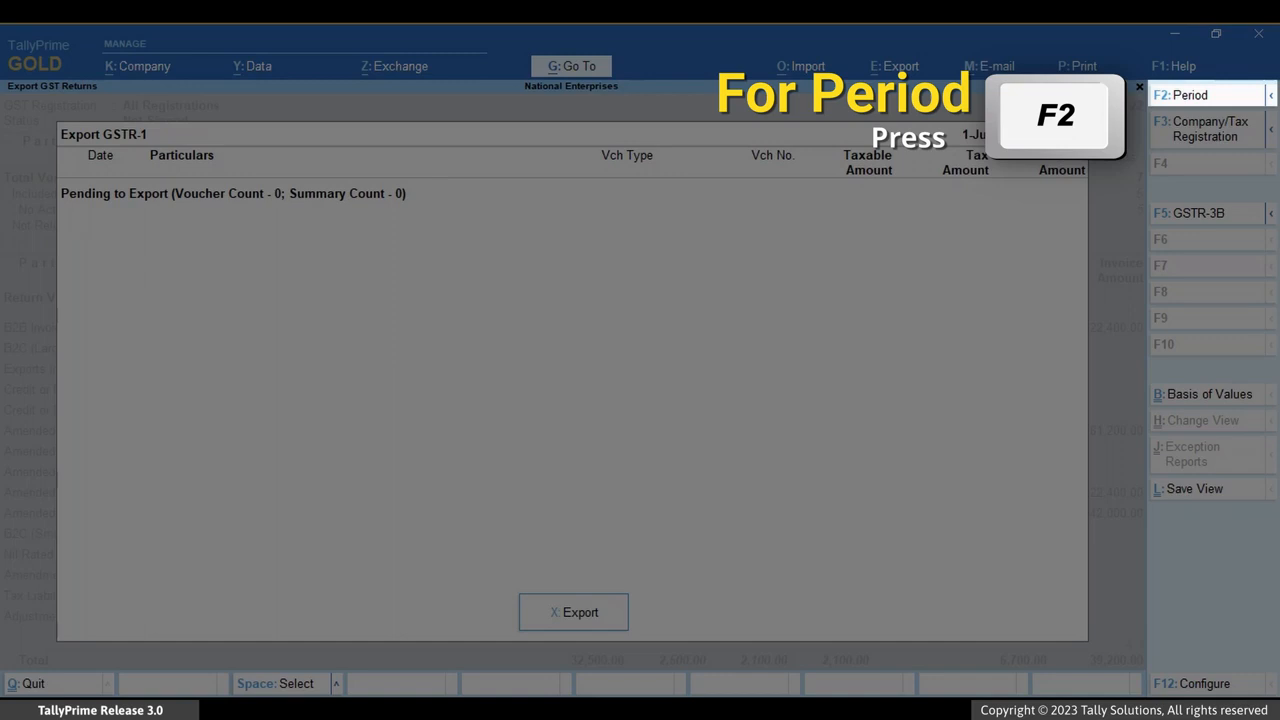
Set the GSTR-1 export period from May to May.
key("F2")
type("may")
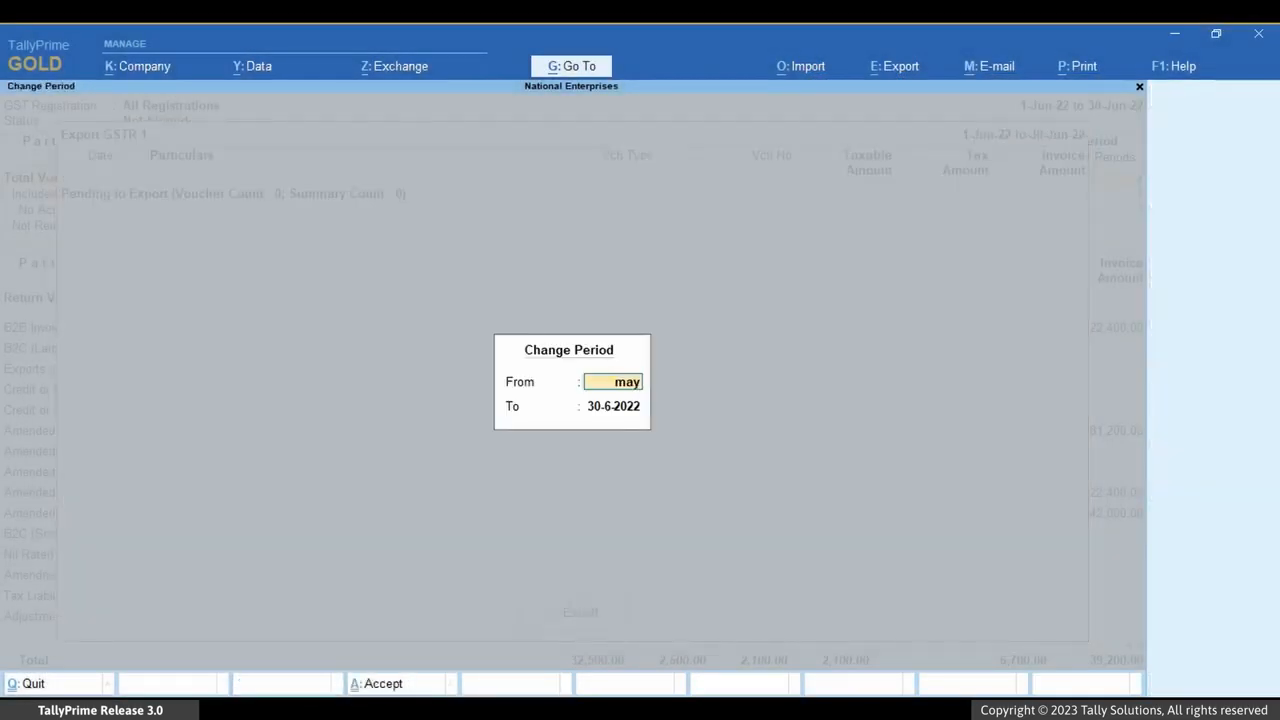
key("Return")
type("may")
key("Return")
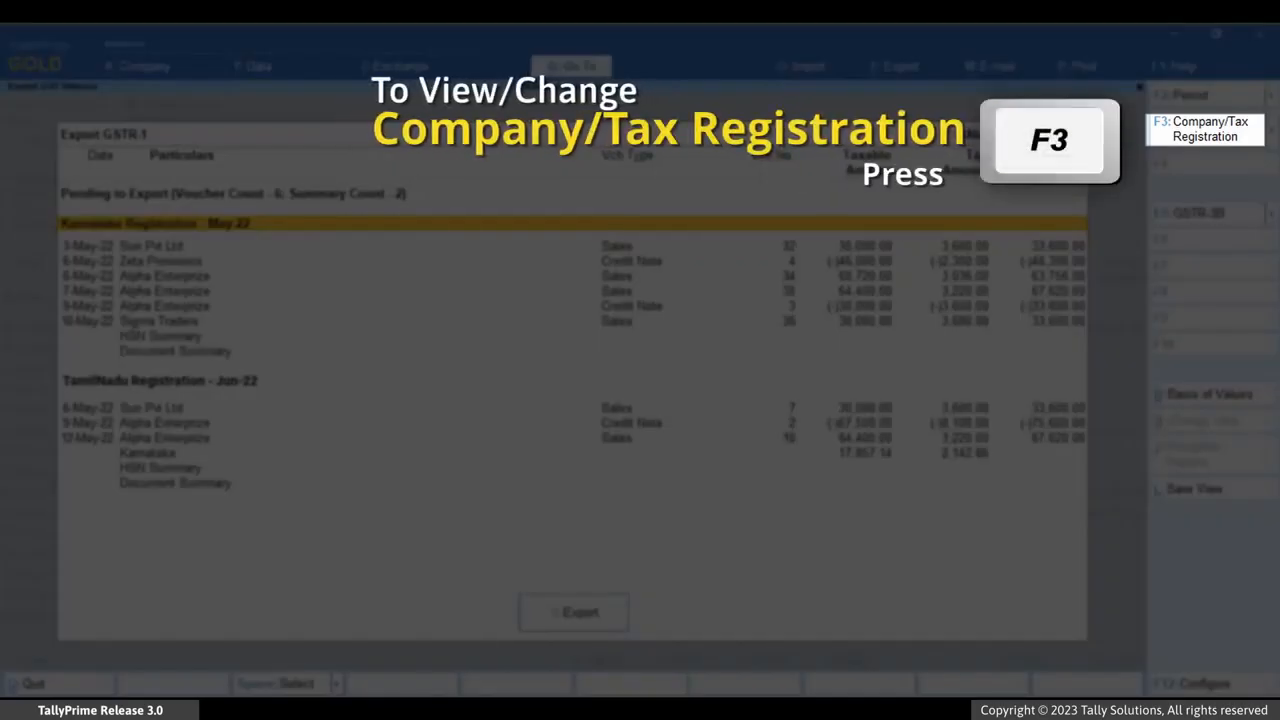
Restrict the export to Karnataka Registration and send the GSTR-1 export.
key("F3")
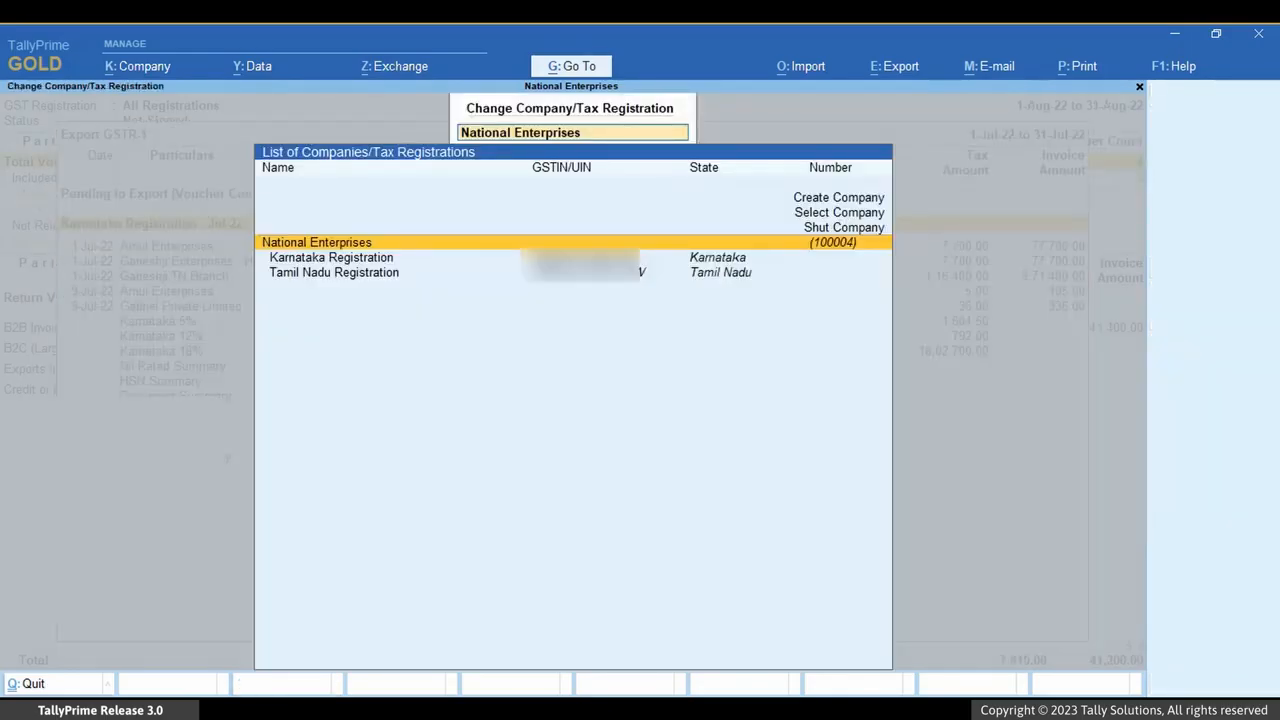
key("Down")
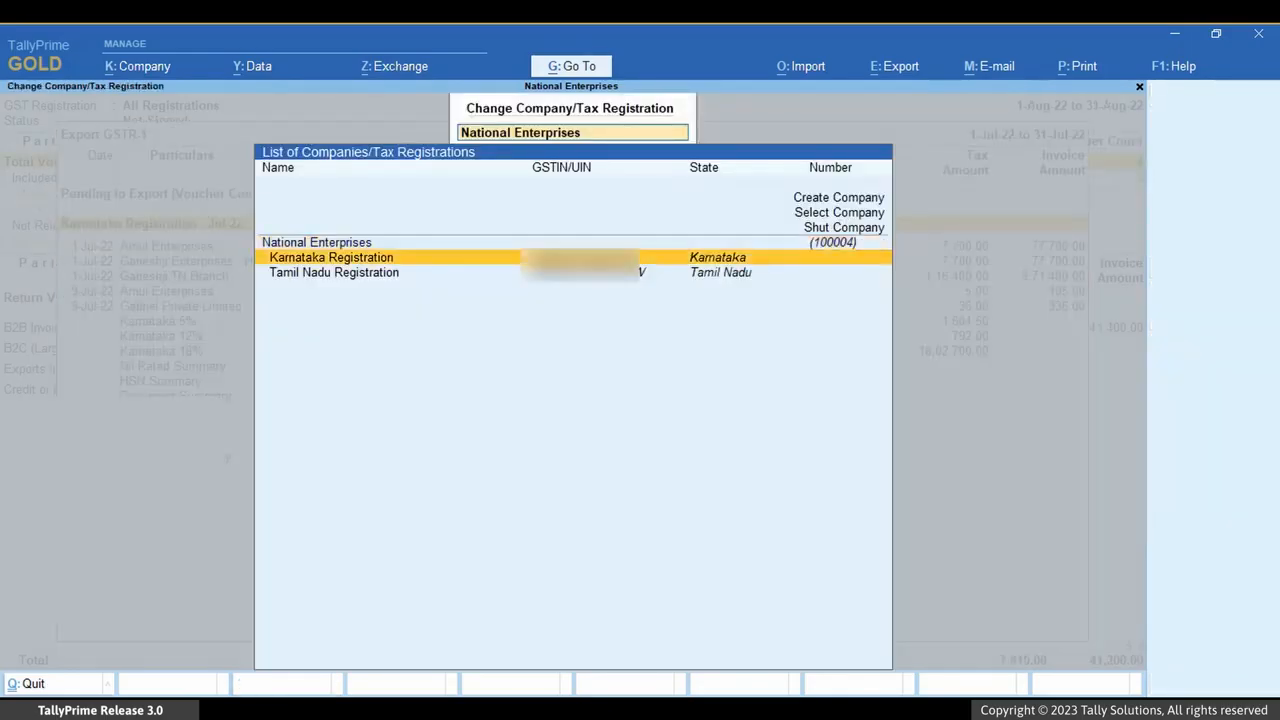
key("Return")
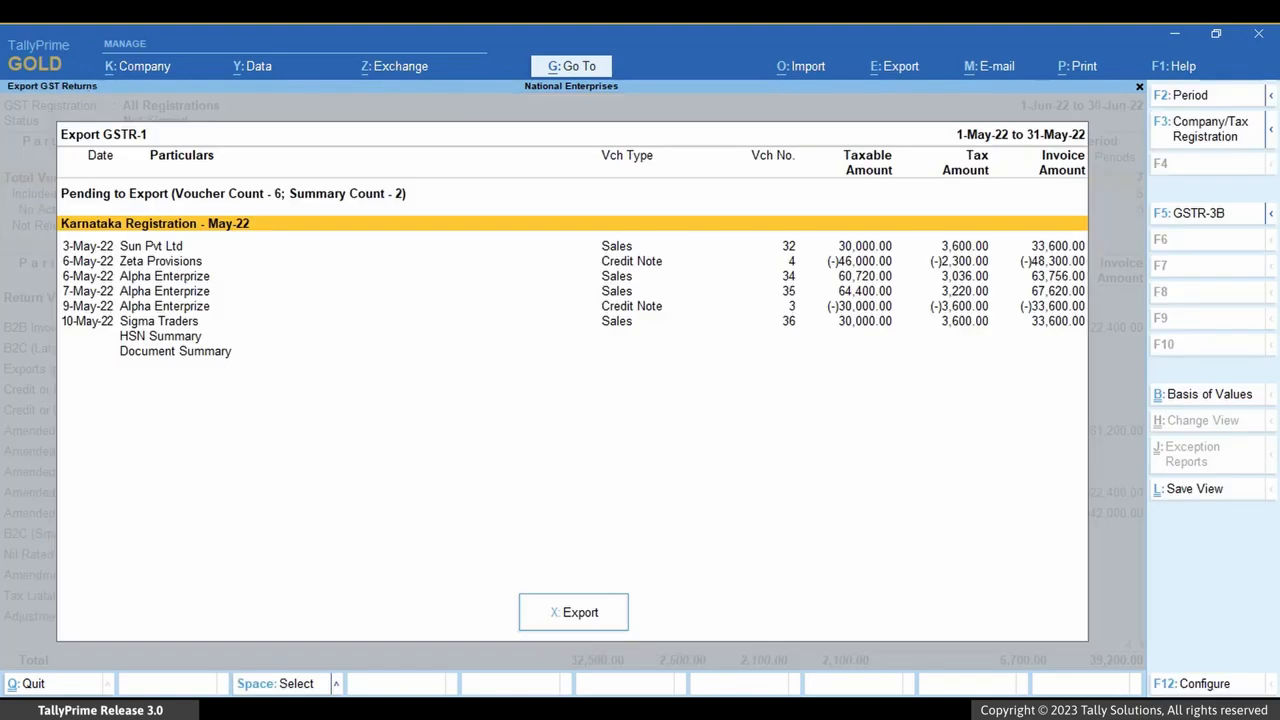
left_click(583, 618)
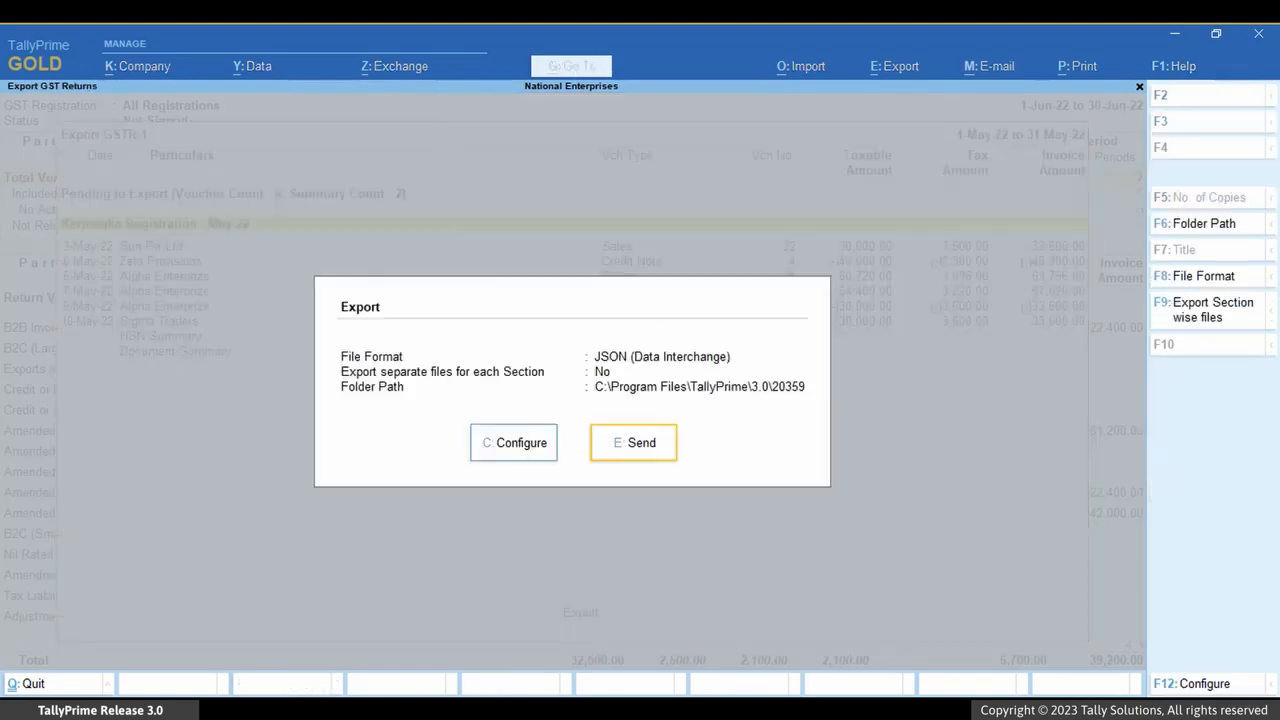
left_click(648, 455)
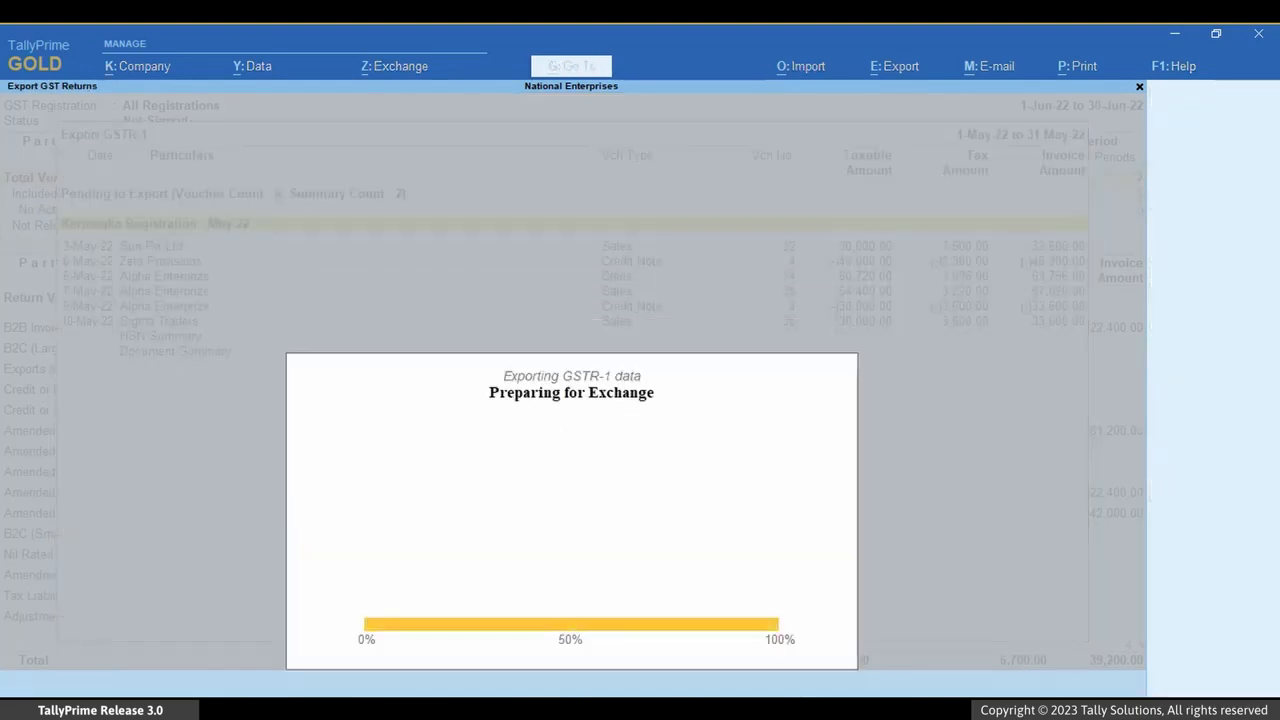